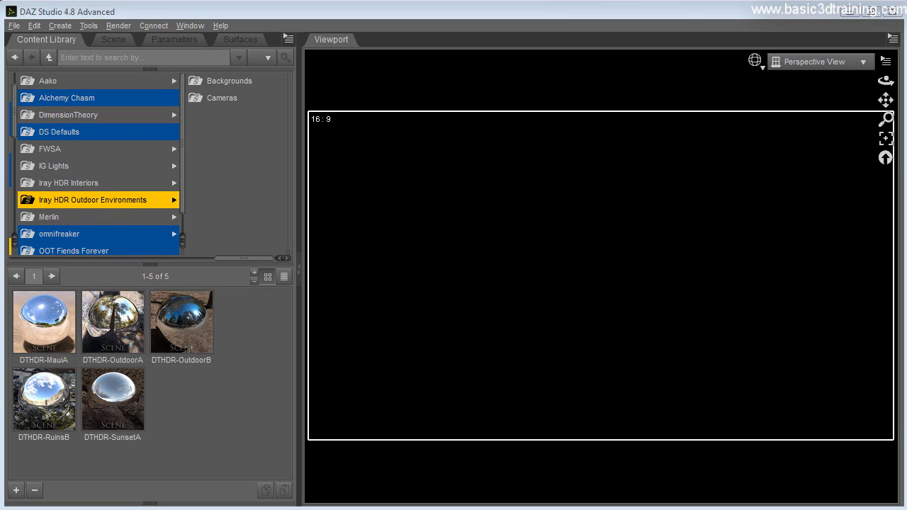
# Load the DTHDR-MauiA beach environment and add the MaxMadness car from Figures > DzFire > Mad.
pyautogui.doubleClick(51, 336)
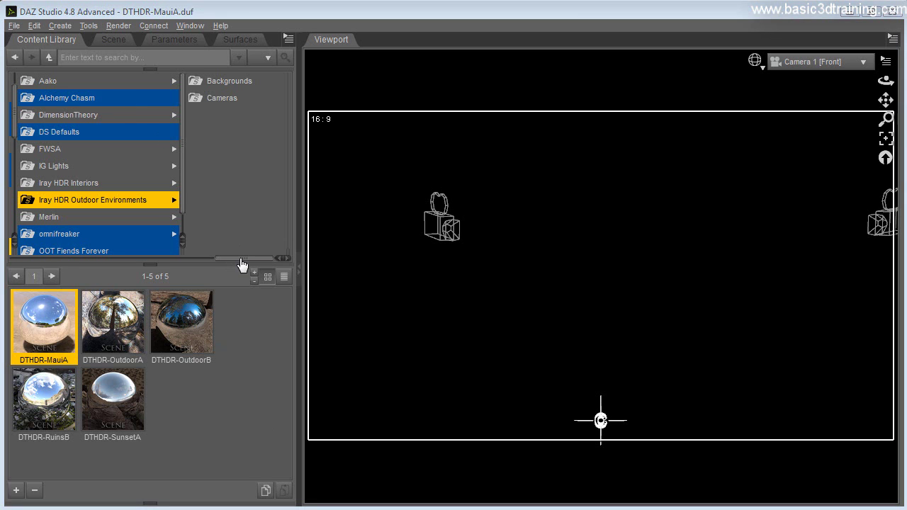
pyautogui.moveTo(241, 258); pyautogui.dragTo(42, 258)
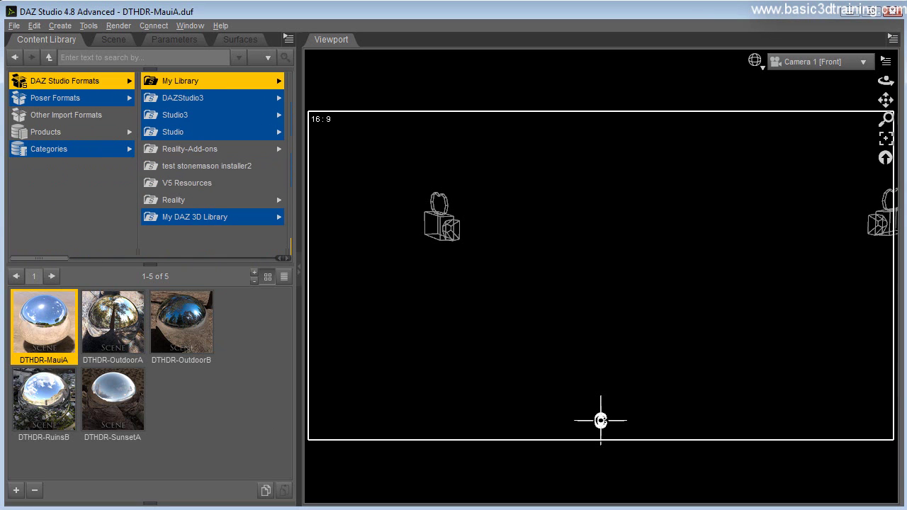
pyautogui.click(45, 102)
pyautogui.click(169, 80)
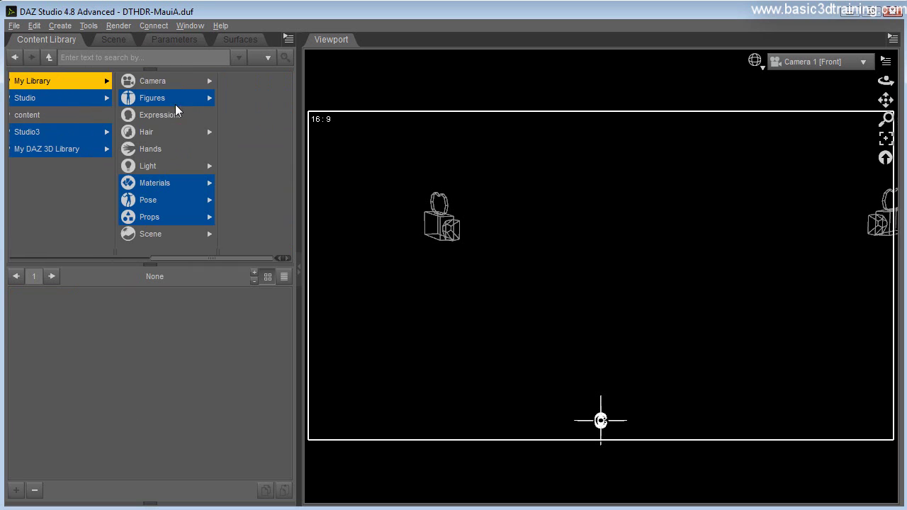
pyautogui.click(151, 105)
pyautogui.click(161, 235)
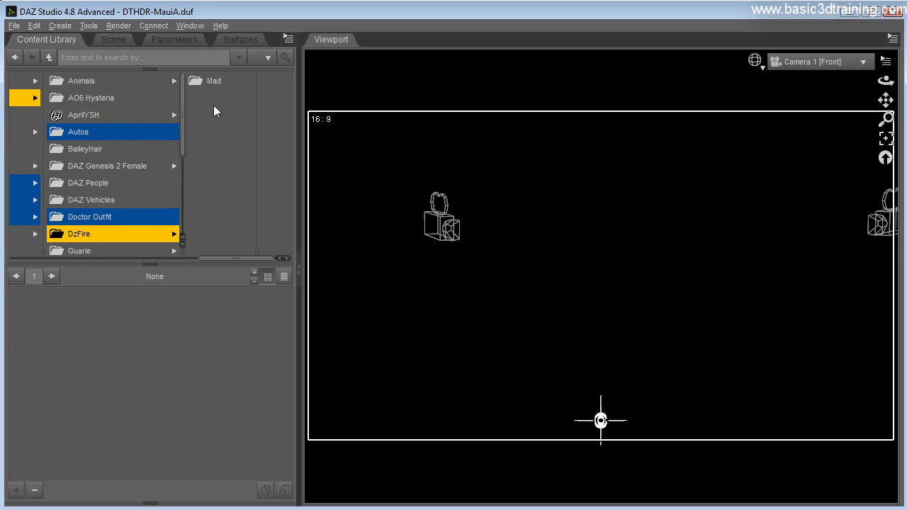
pyautogui.click(215, 82)
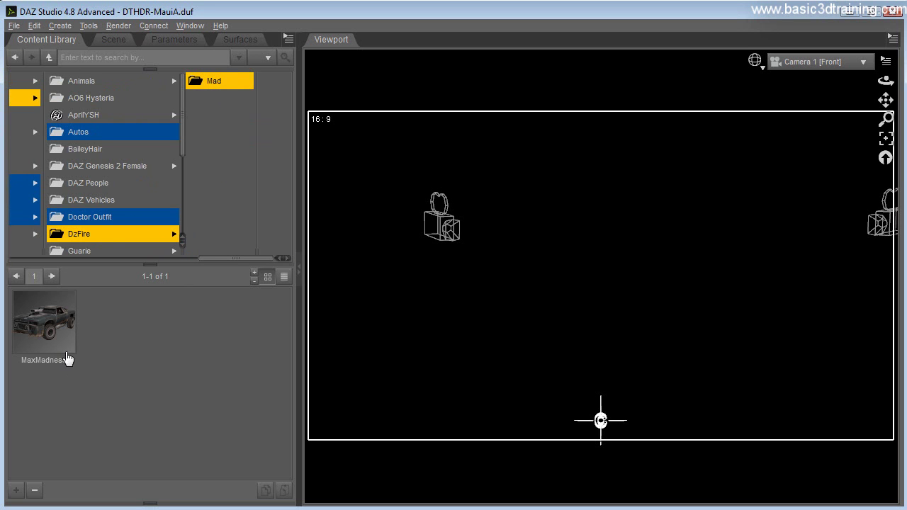
pyautogui.doubleClick(55, 338)
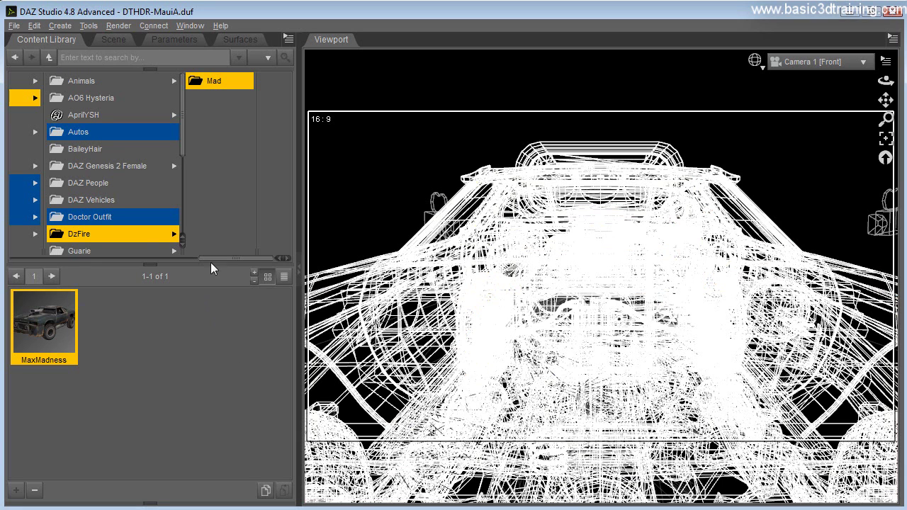
# Apply the RoadWarrior_Map preset from Pose > DzFire > Mad to the MaxMadness car.
pyautogui.moveTo(219, 263); pyautogui.dragTo(142, 264)
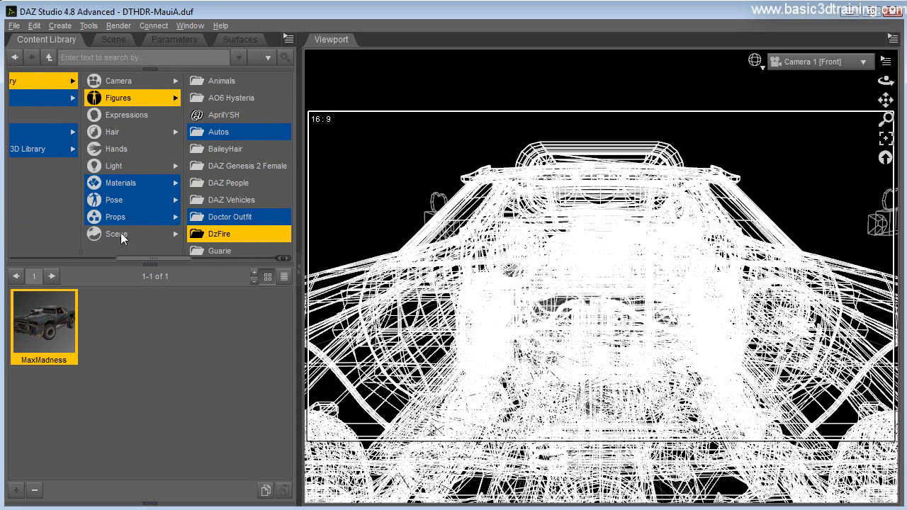
pyautogui.click(115, 205)
pyautogui.click(113, 40)
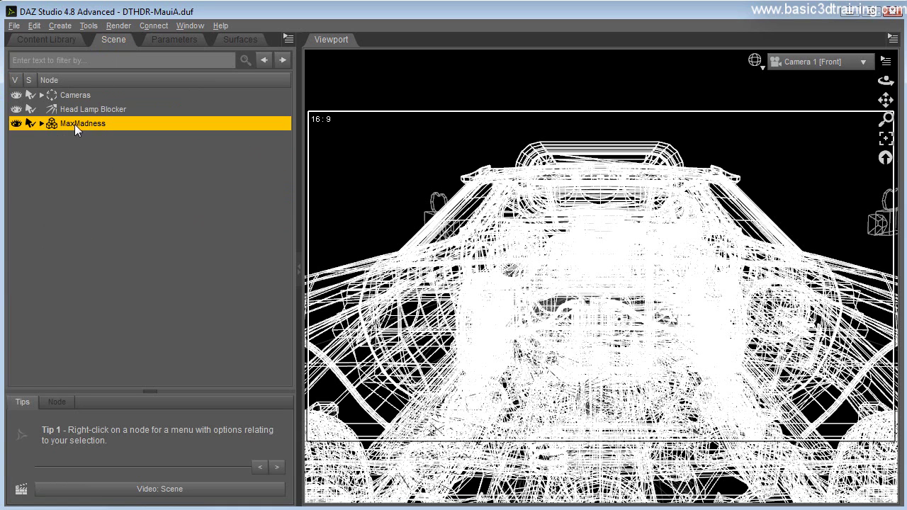
pyautogui.click(53, 40)
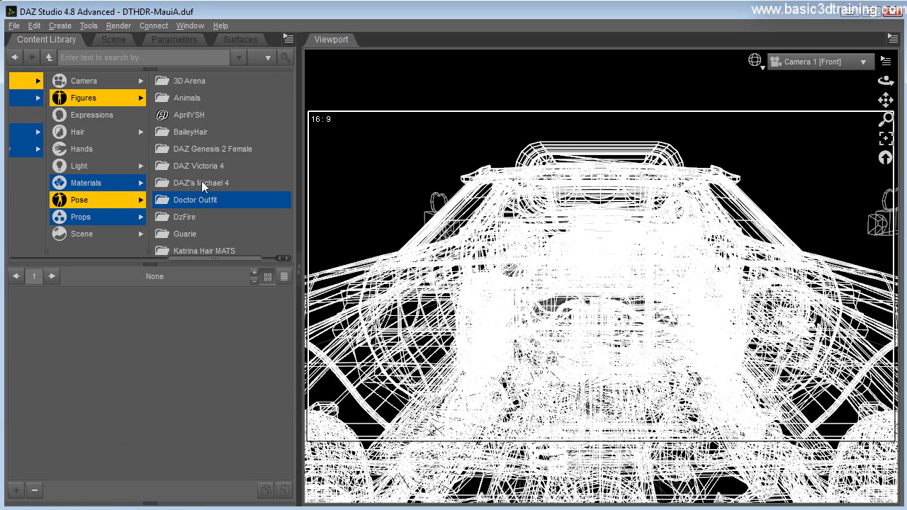
pyautogui.click(188, 217)
pyautogui.click(243, 82)
pyautogui.scroll(-3, 225, 414)
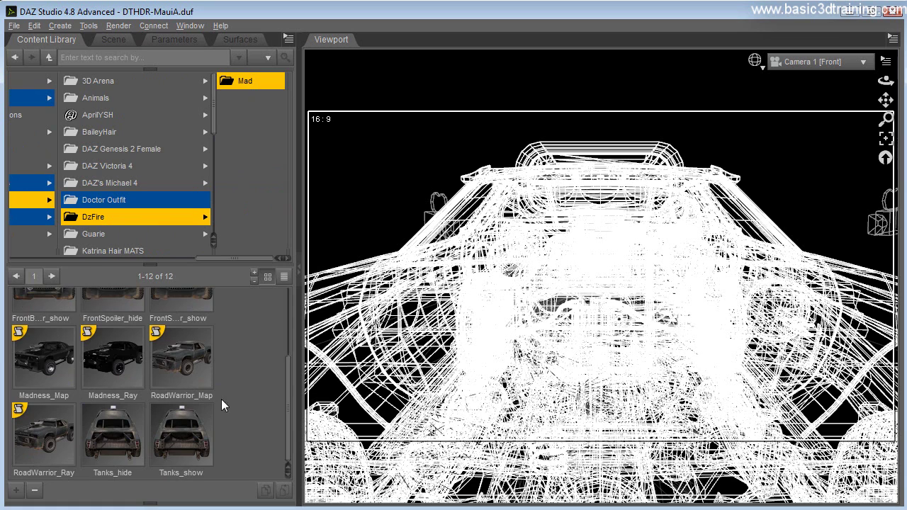
pyautogui.doubleClick(181, 364)
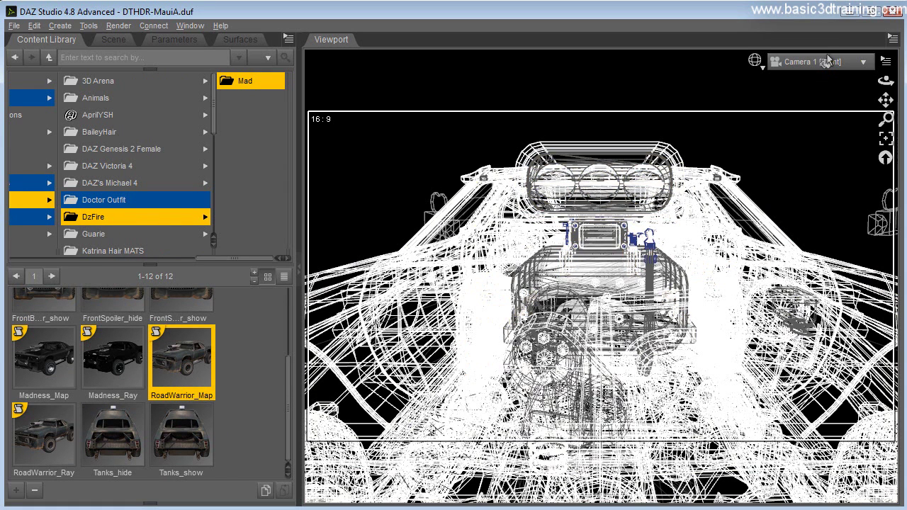
# Switch the viewport to Texture Shaded and frame the car in a three-quarter view.
pyautogui.click(755, 61)
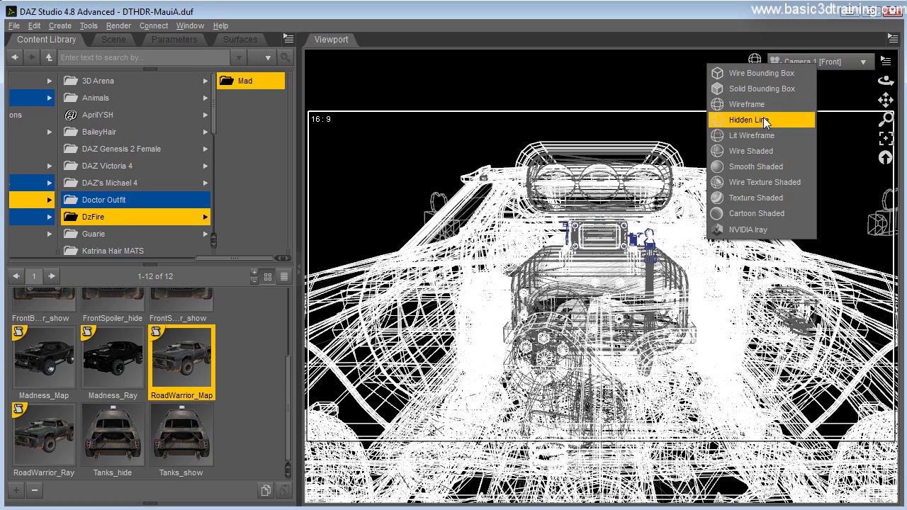
pyautogui.click(745, 196)
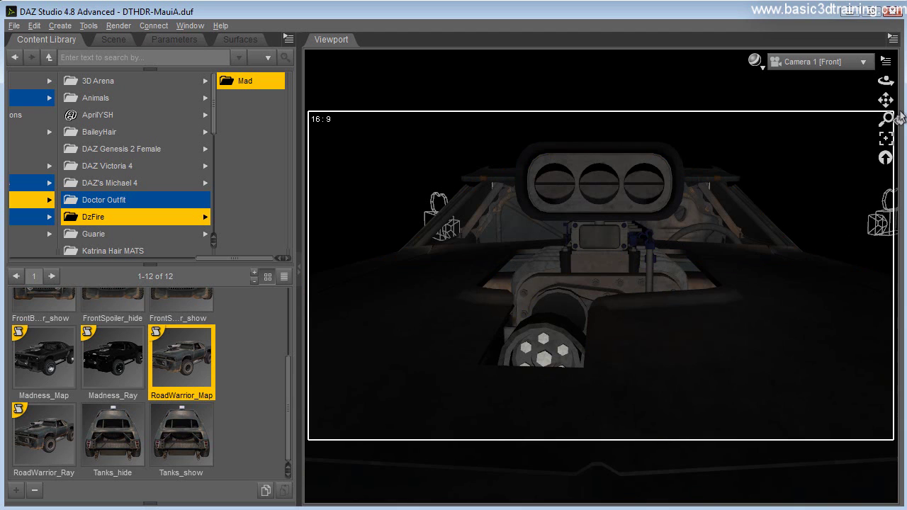
pyautogui.moveTo(887, 118); pyautogui.dragTo(886, 137)
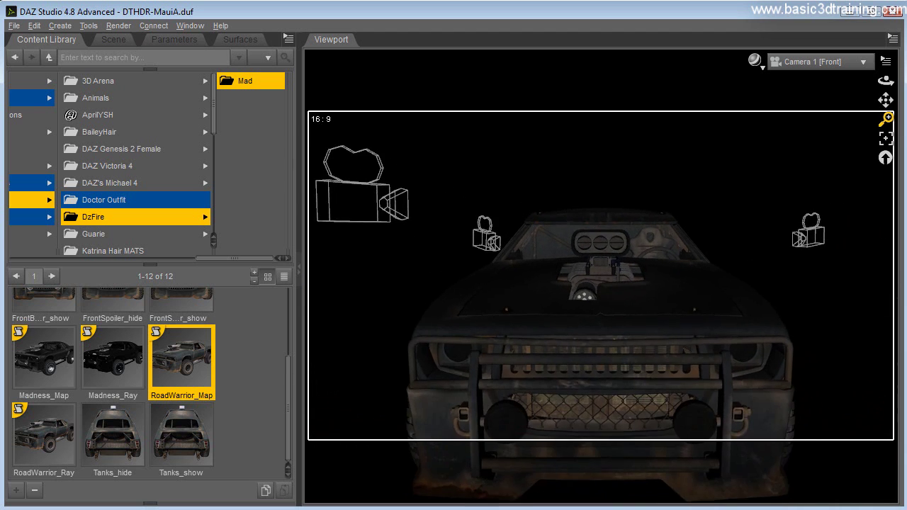
pyautogui.moveTo(885, 80); pyautogui.dragTo(851, 82)
pyautogui.moveTo(887, 119); pyautogui.dragTo(891, 93)
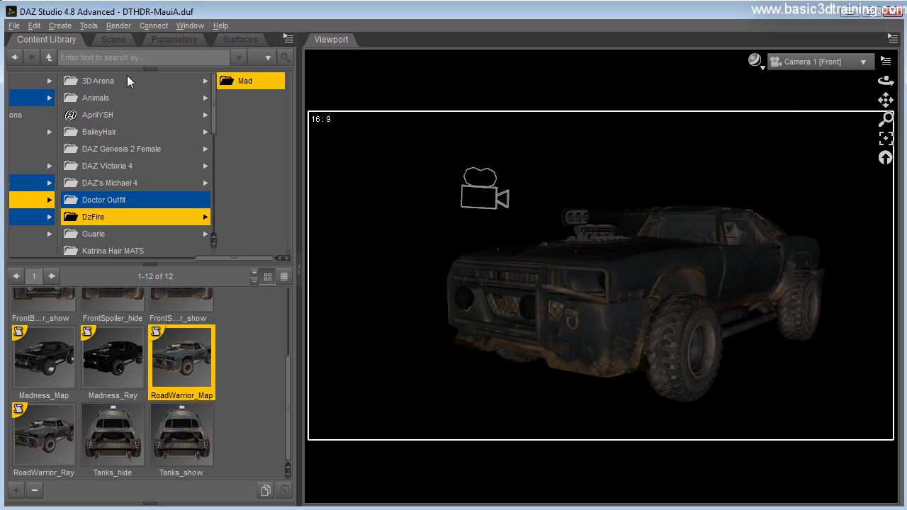
# Select Camera 1 [Front] in the Scene's expanded Cameras group.
pyautogui.click(113, 40)
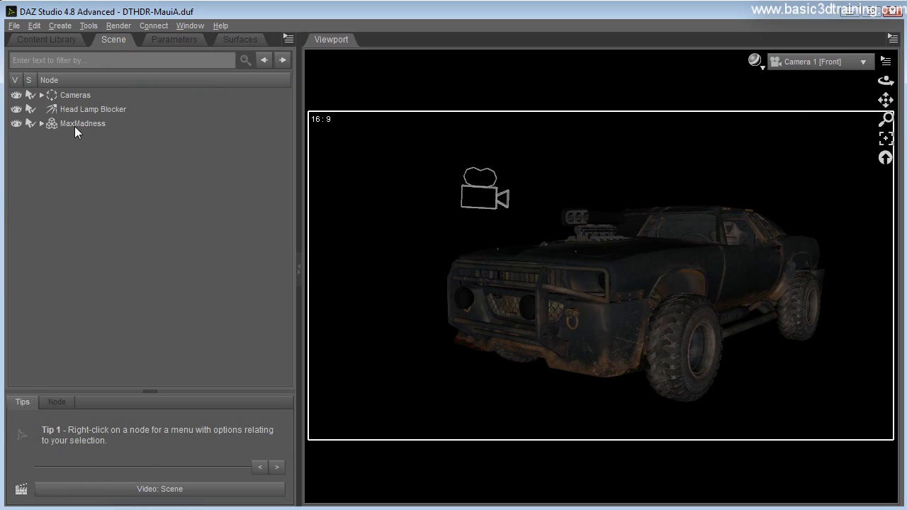
pyautogui.click(73, 97)
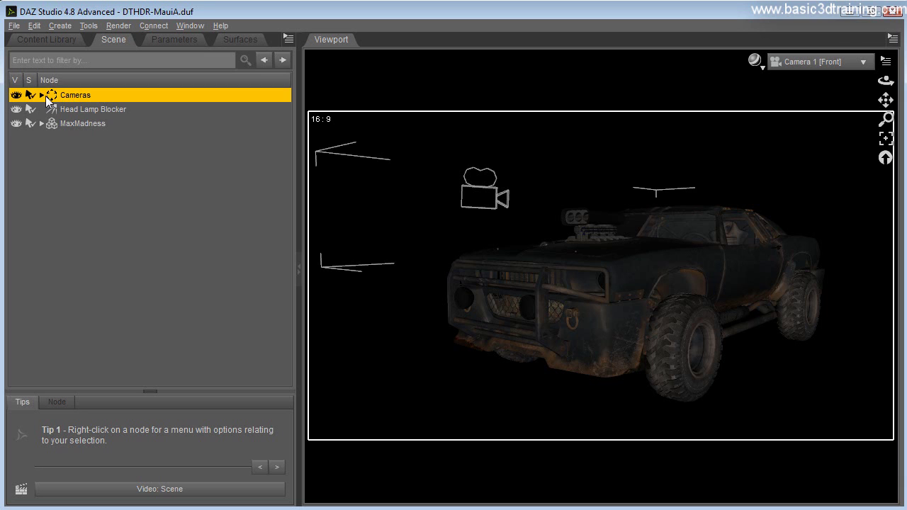
pyautogui.click(42, 95)
pyautogui.click(73, 109)
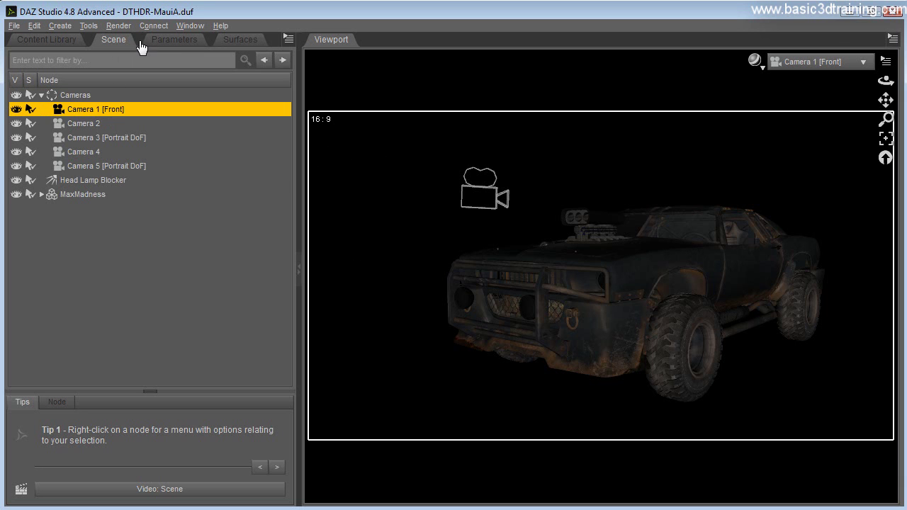
# Keep Camera 1's Headlamp Mode set to Off in its Parameters.
pyautogui.click(164, 42)
pyautogui.click(53, 248)
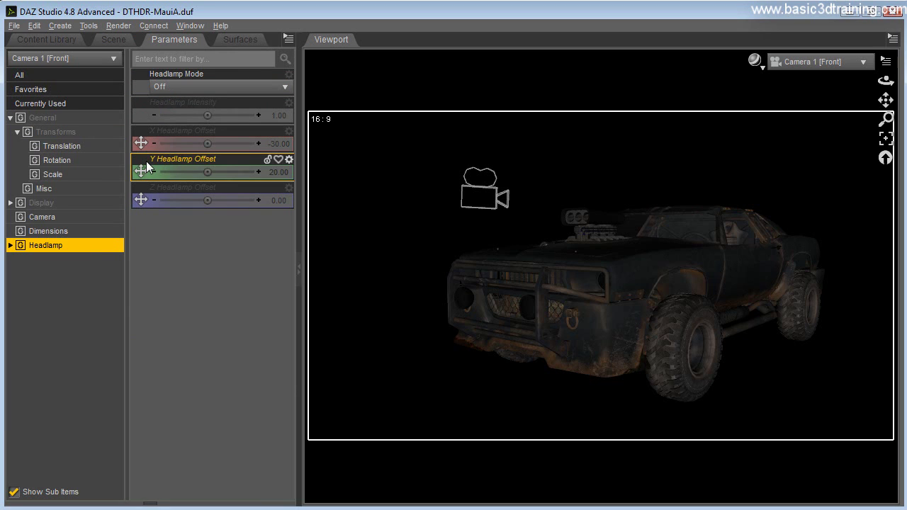
pyautogui.click(170, 90)
pyautogui.click(171, 131)
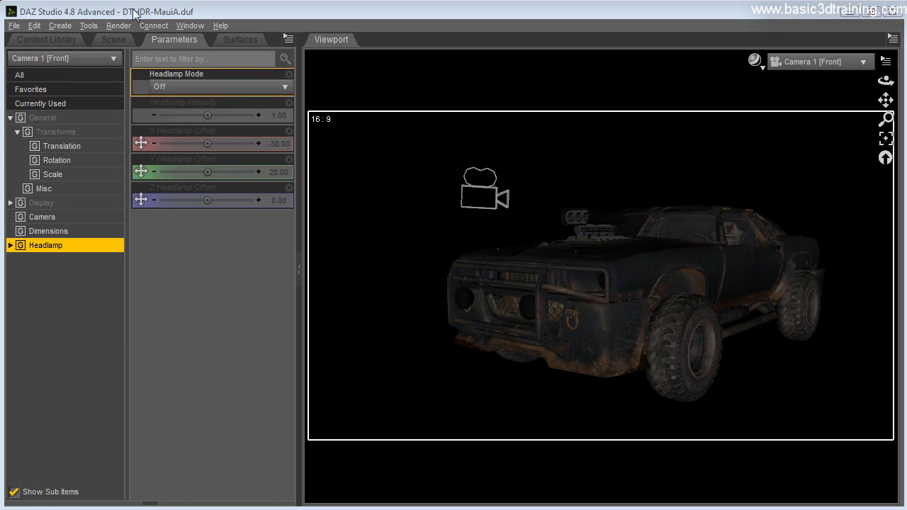
# Show Camera 1's lens settings and select the Focal Distance field.
pyautogui.click(47, 118)
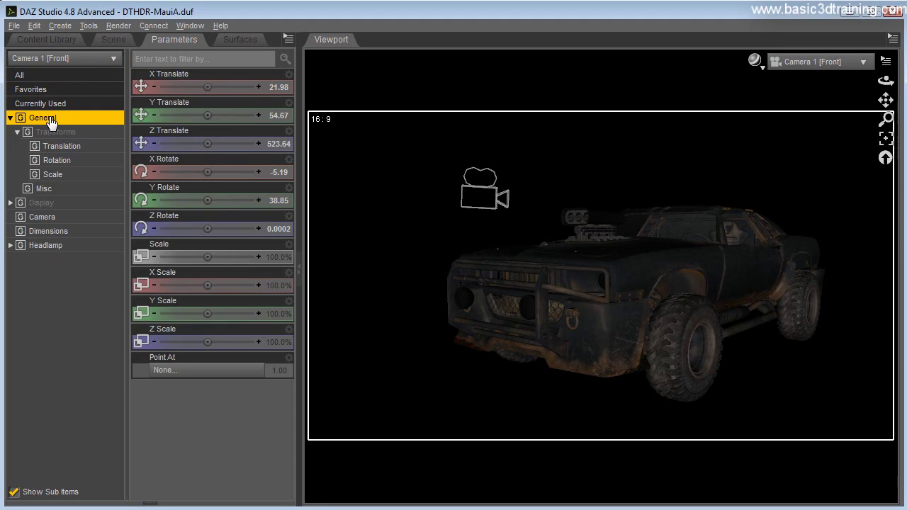
pyautogui.click(48, 219)
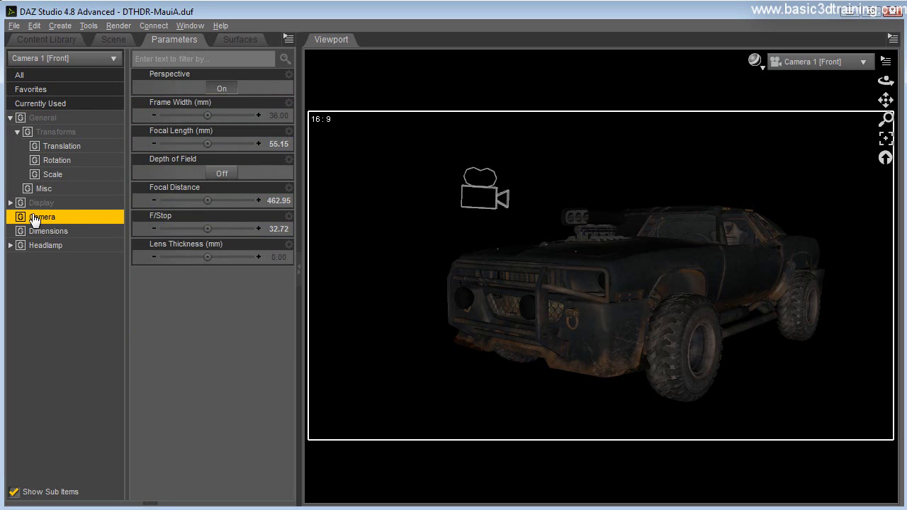
pyautogui.click(152, 187)
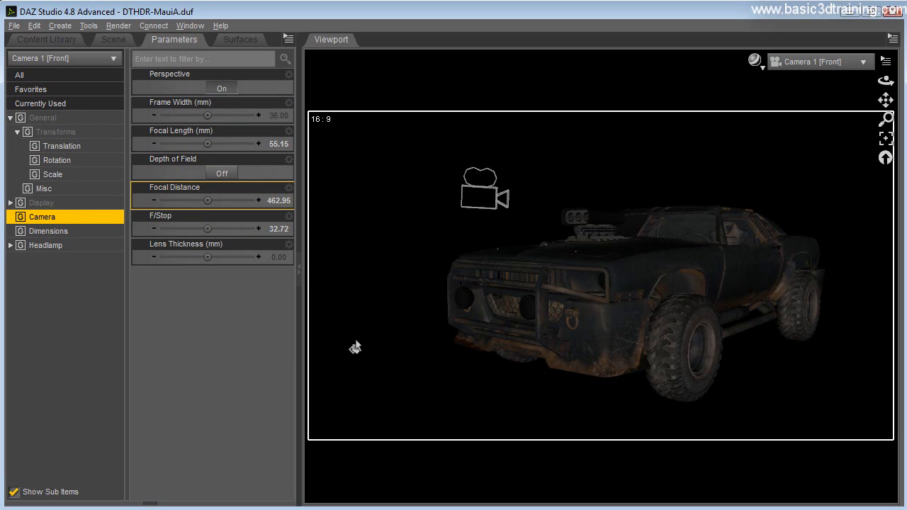
# Turn Depth of Field on and view the scene from the top in wireframe, zoomed out.
pyautogui.click(222, 174)
pyautogui.click(814, 62)
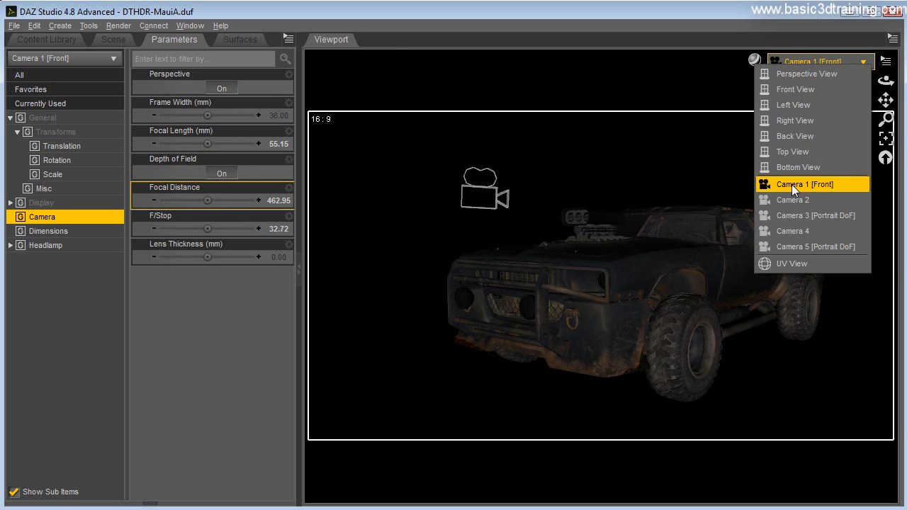
pyautogui.click(794, 152)
pyautogui.click(756, 61)
pyautogui.click(749, 106)
pyautogui.moveTo(885, 119); pyautogui.dragTo(890, 188)
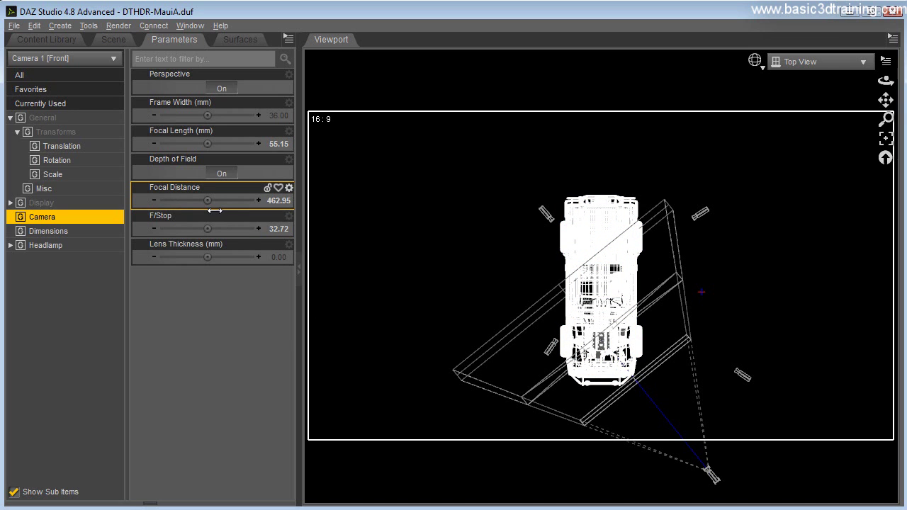
# Drag Camera 1's Focal Distance down to 360.72 so it sits on the car.
pyautogui.moveTo(207, 200); pyautogui.dragTo(186, 200)
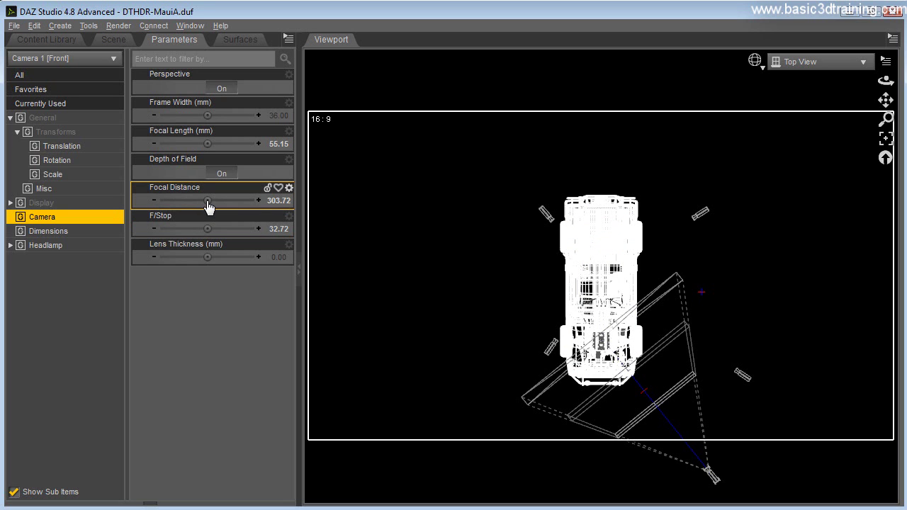
pyautogui.moveTo(205, 201); pyautogui.dragTo(230, 200)
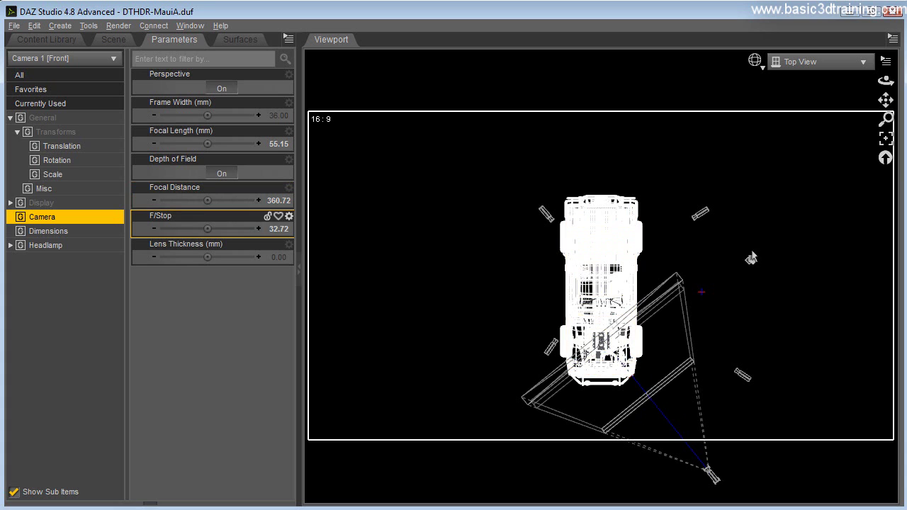
pyautogui.click(830, 71)
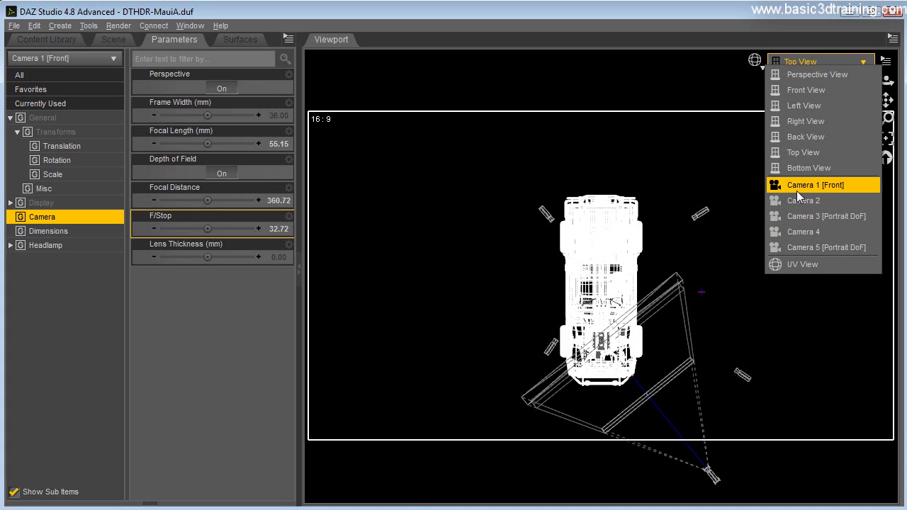
# Render the Camera 1 [Front] view in Iray, then cancel the render partway.
pyautogui.click(798, 193)
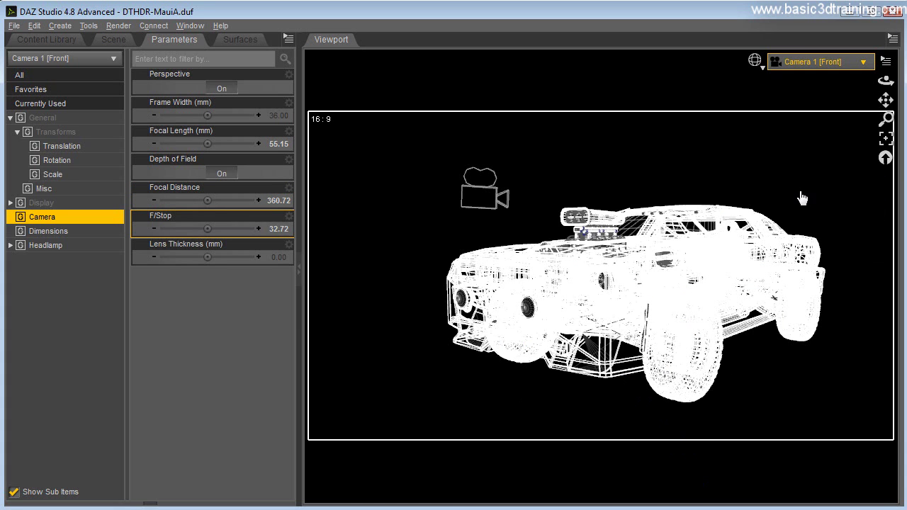
pyautogui.click(119, 29)
pyautogui.click(132, 40)
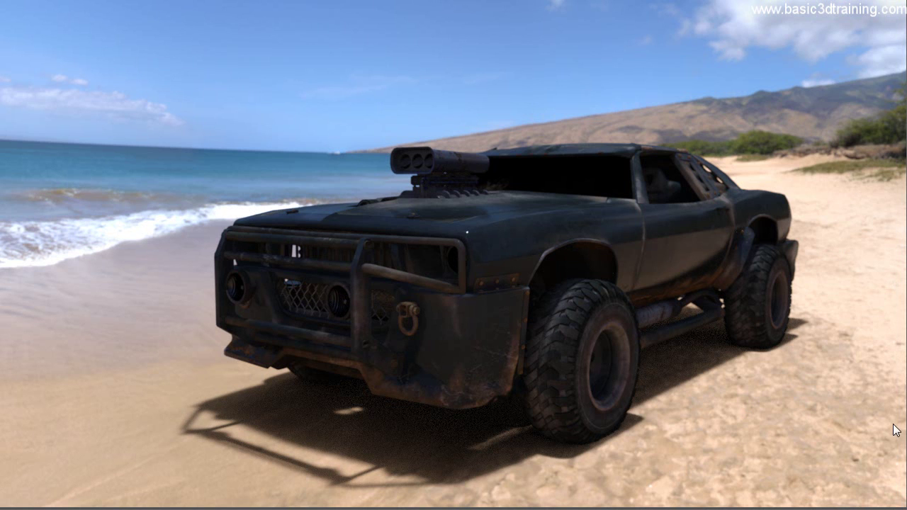
pyautogui.press('Escape')
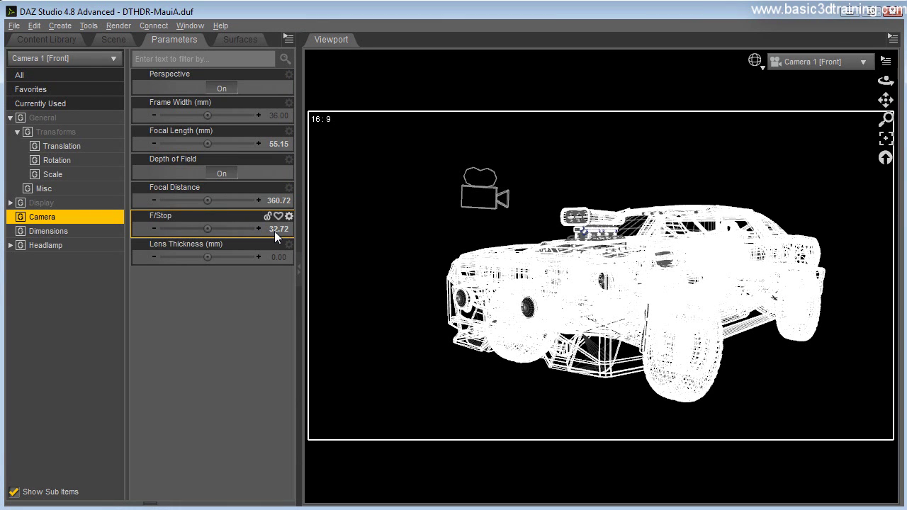
# Set Camera 1's F/Stop to 22.
pyautogui.click(282, 238)
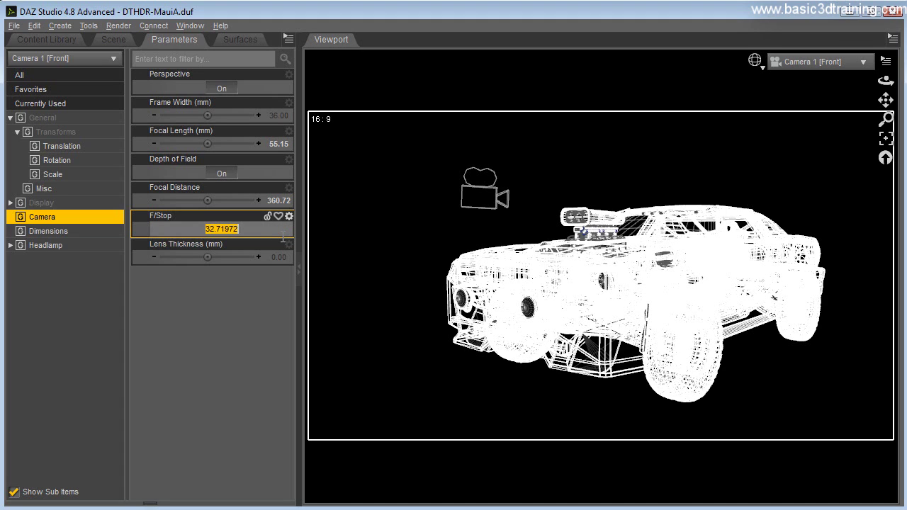
pyautogui.write('22')
pyautogui.press('Return')
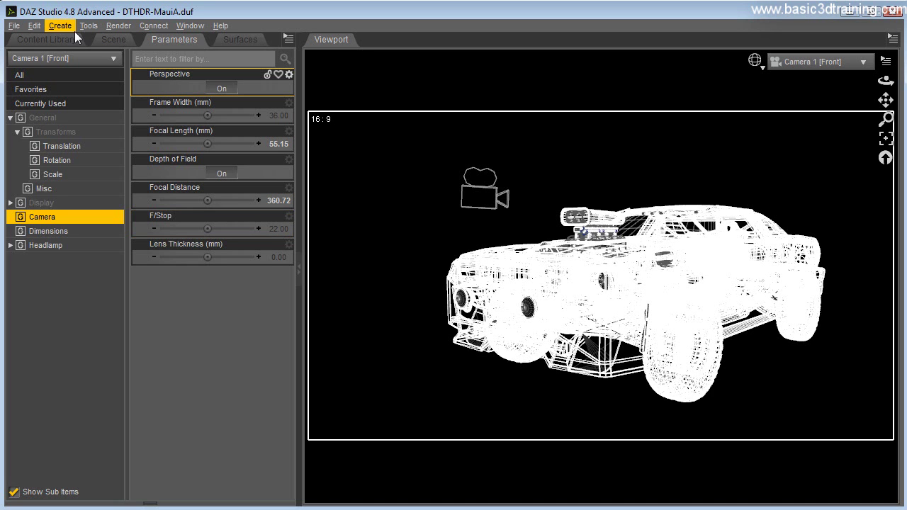
# Render the beach scene again and move the render window to the top-left.
pyautogui.click(118, 25)
pyautogui.click(132, 42)
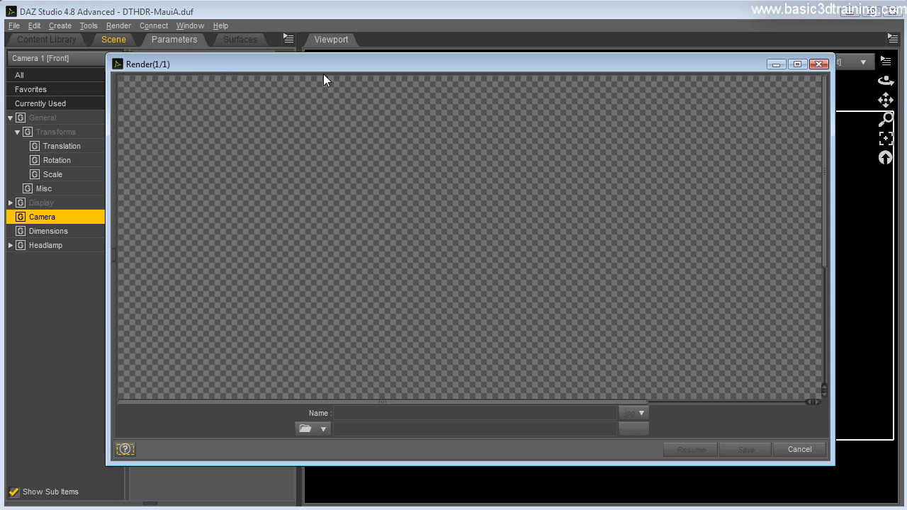
pyautogui.moveTo(323, 79); pyautogui.dragTo(207, 7)
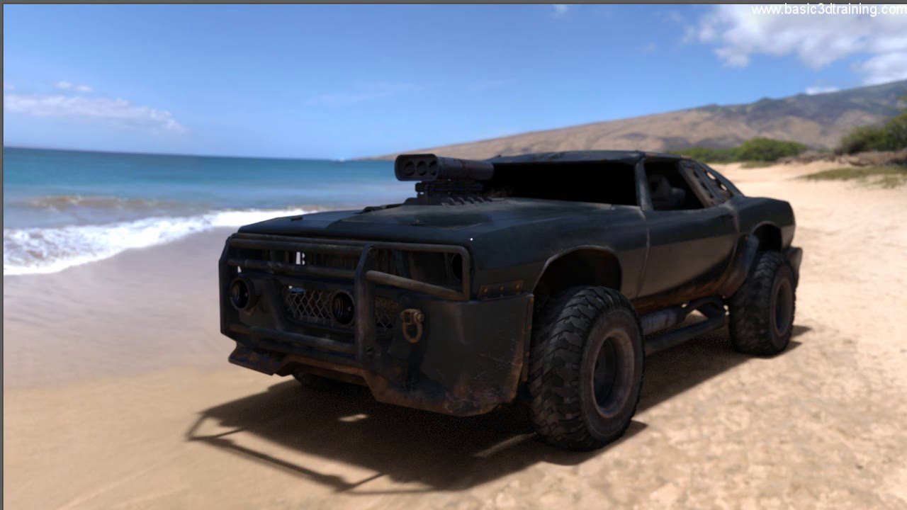
# Cancel the running Iray render and close its window.
pyautogui.press('Escape')
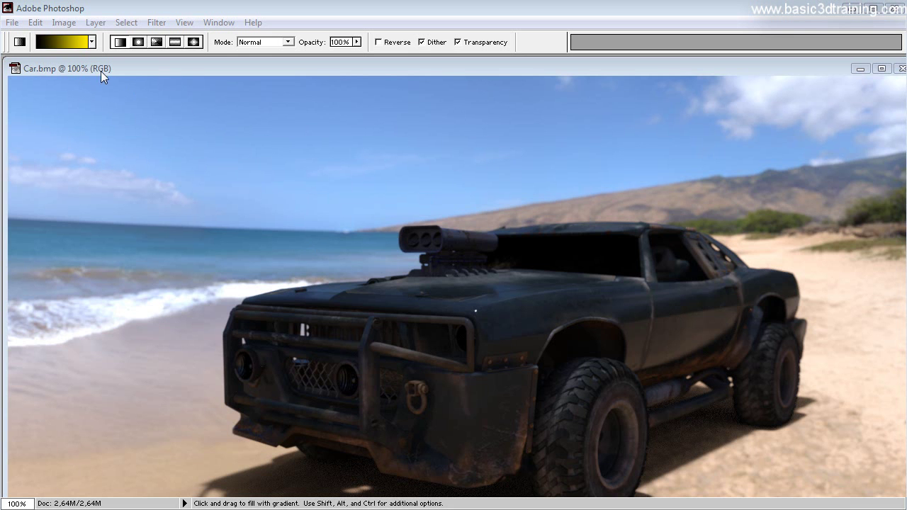
# Move the Car.bmp window to the upper left and zoom out to show the whole image.
pyautogui.moveTo(100, 71); pyautogui.dragTo(62, 74)
pyautogui.moveTo(132, 84); pyautogui.dragTo(478, 238)
pyautogui.moveTo(219, 93); pyautogui.dragTo(219, 93)
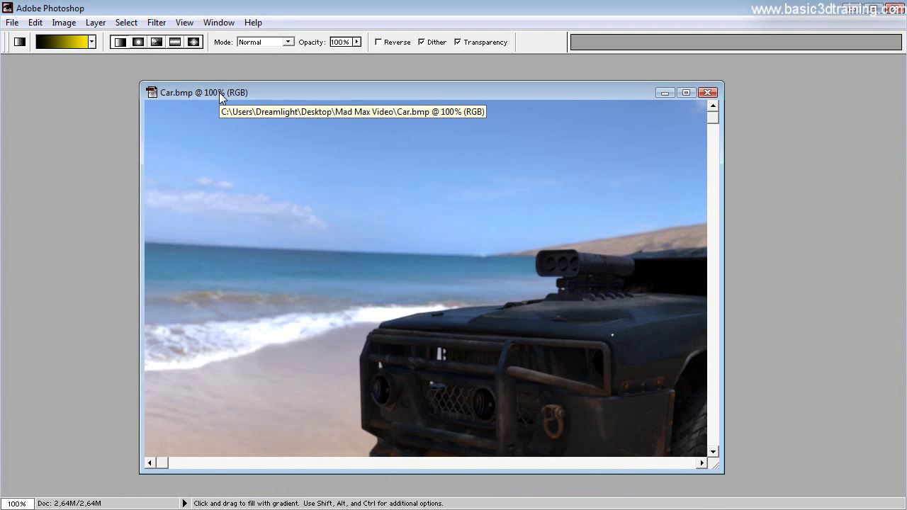
pyautogui.hotkey('ctrl', '-')
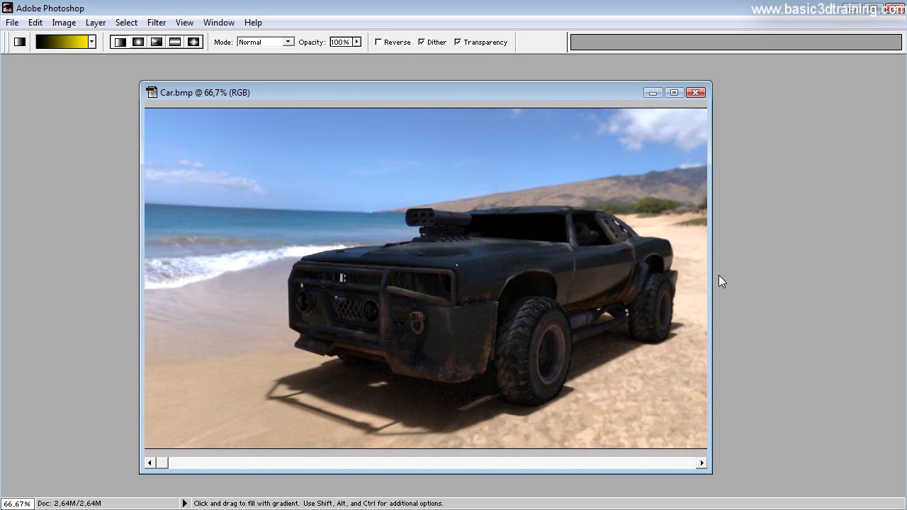
pyautogui.moveTo(713, 284); pyautogui.dragTo(756, 283)
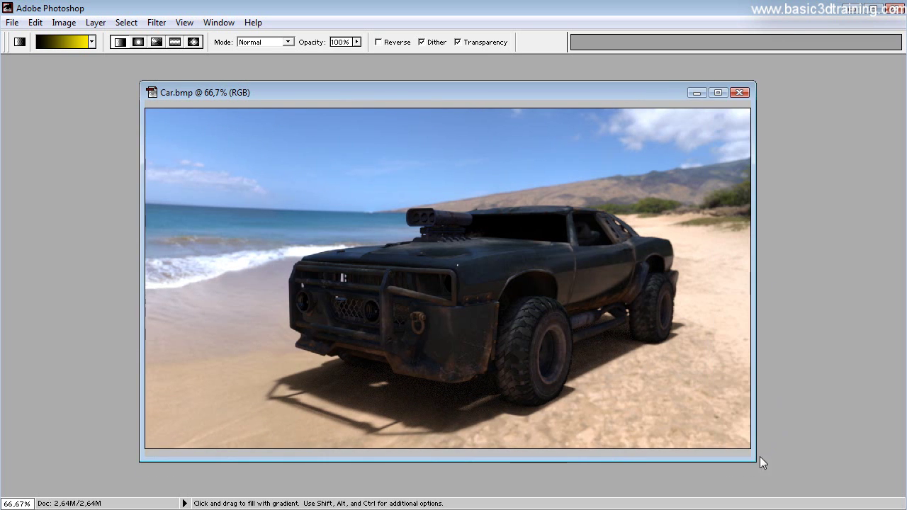
# Show the toolbox, enlarge the image window, and bring up the Layers panel.
pyautogui.press('Tab')
pyautogui.moveTo(208, 89); pyautogui.dragTo(143, 82)
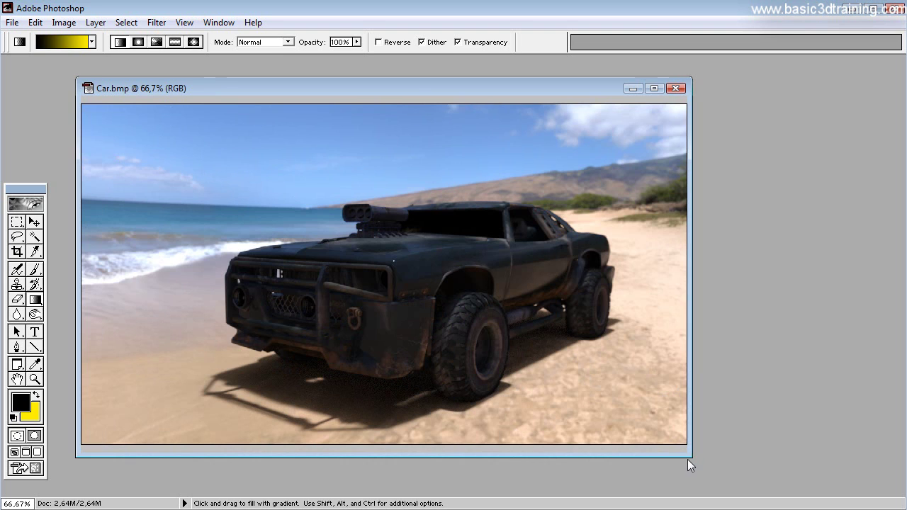
pyautogui.moveTo(687, 460); pyautogui.dragTo(708, 464)
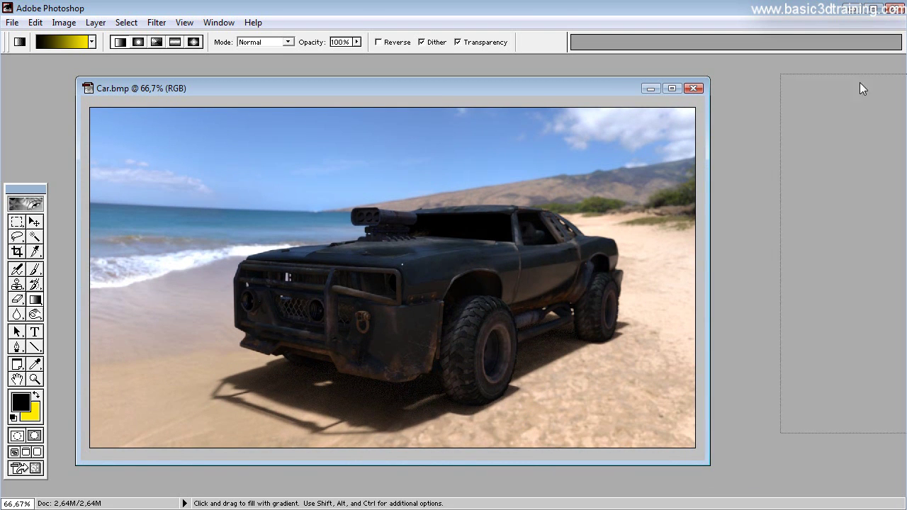
pyautogui.moveTo(821, 99)
pyautogui.mouseDown()
pyautogui.moveTo(835, 134)
pyautogui.moveTo(827, 136)
pyautogui.mouseUp()
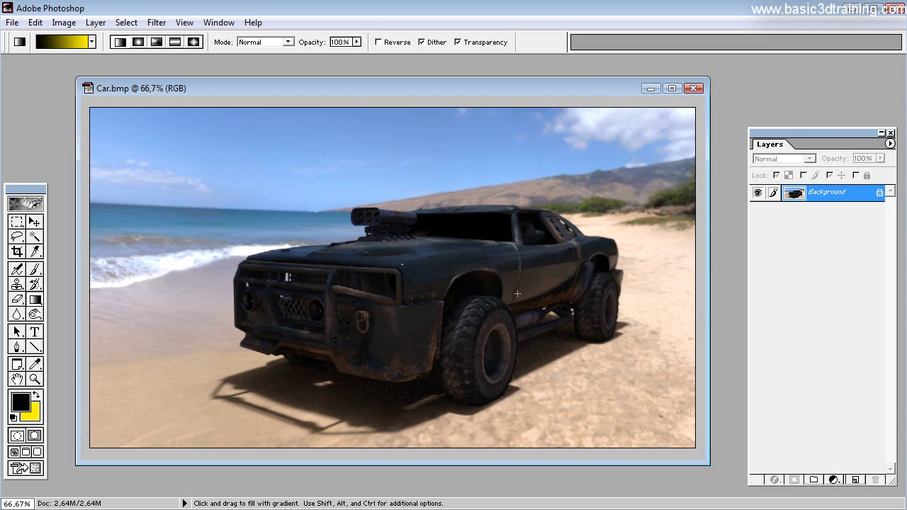
# Lasso the foreground sand around the car and copy it to Layer 1.
pyautogui.click(17, 236)
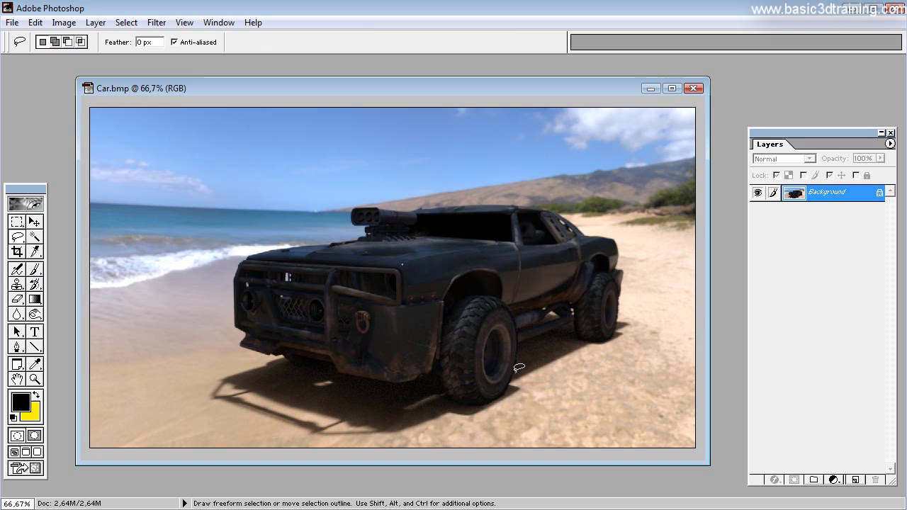
pyautogui.moveTo(522, 343)
pyautogui.mouseDown()
pyautogui.moveTo(577, 346)
pyautogui.moveTo(672, 383)
pyautogui.moveTo(709, 438)
pyautogui.moveTo(516, 480)
pyautogui.moveTo(244, 480)
pyautogui.moveTo(99, 446)
pyautogui.moveTo(174, 378)
pyautogui.moveTo(277, 365)
pyautogui.moveTo(357, 388)
pyautogui.moveTo(478, 405)
pyautogui.moveTo(514, 391)
pyautogui.moveTo(523, 356)
pyautogui.moveTo(531, 359)
pyautogui.mouseUp()
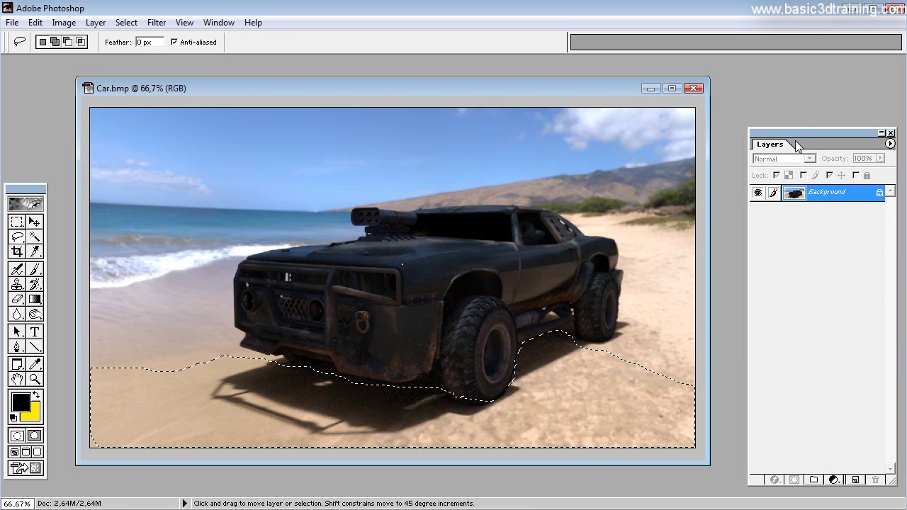
pyautogui.hotkey('ctrl', 'j')
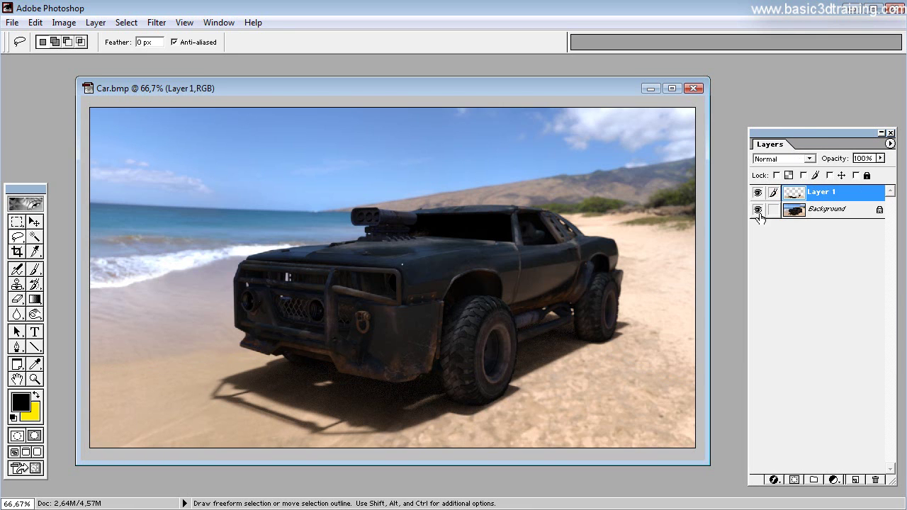
# Sharpen Layer 1 with Unsharp Mask at an amount of 136%.
pyautogui.click(156, 22)
pyautogui.moveTo(186, 175)
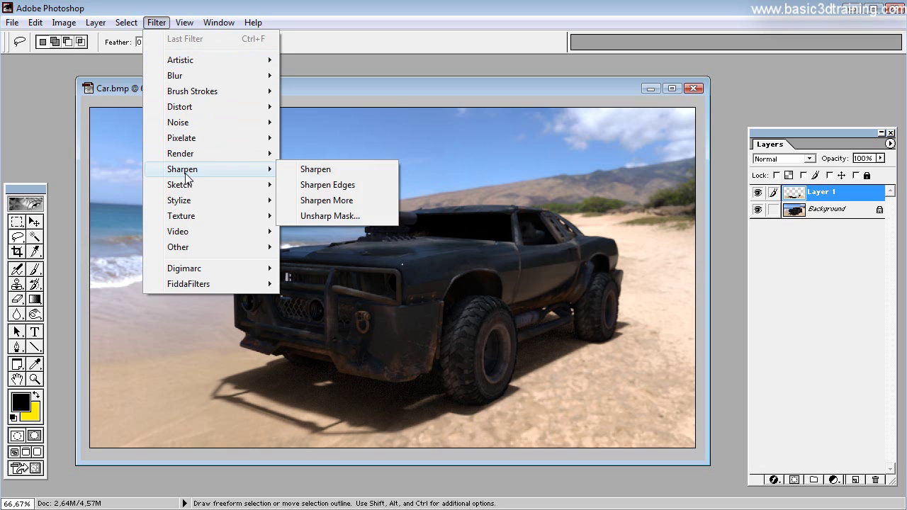
pyautogui.click(331, 216)
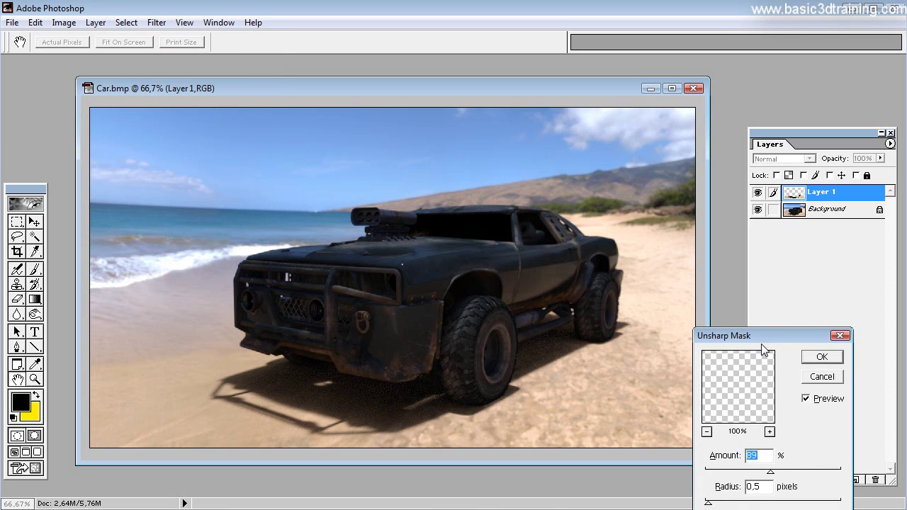
pyautogui.moveTo(763, 338); pyautogui.dragTo(760, 278)
pyautogui.moveTo(770, 415); pyautogui.dragTo(821, 418)
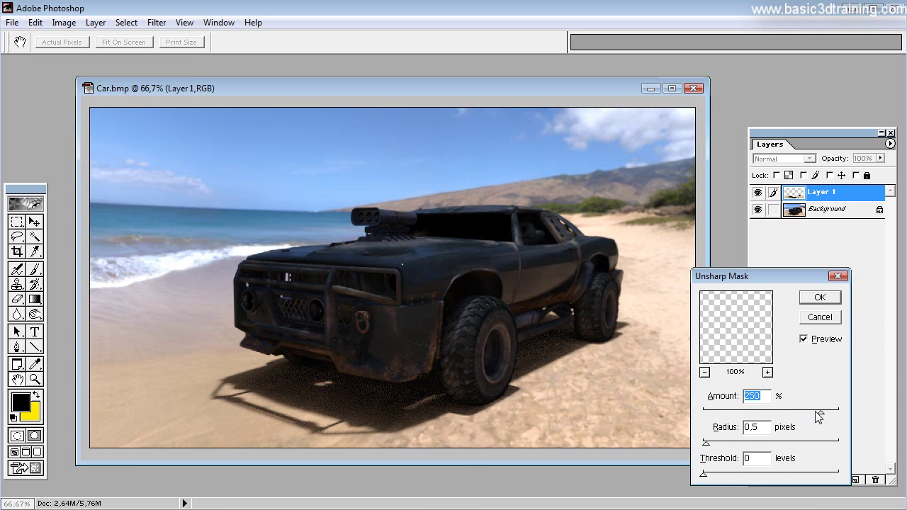
pyautogui.moveTo(820, 417); pyautogui.dragTo(791, 418)
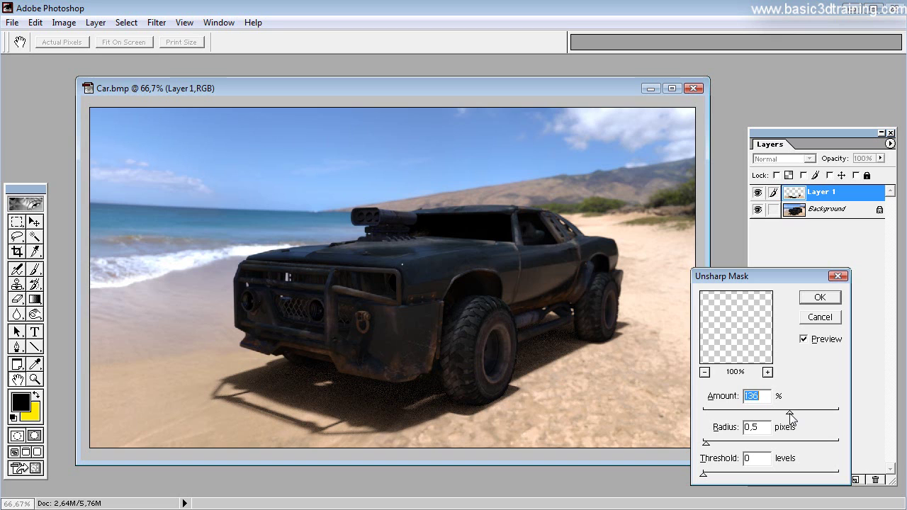
pyautogui.click(820, 298)
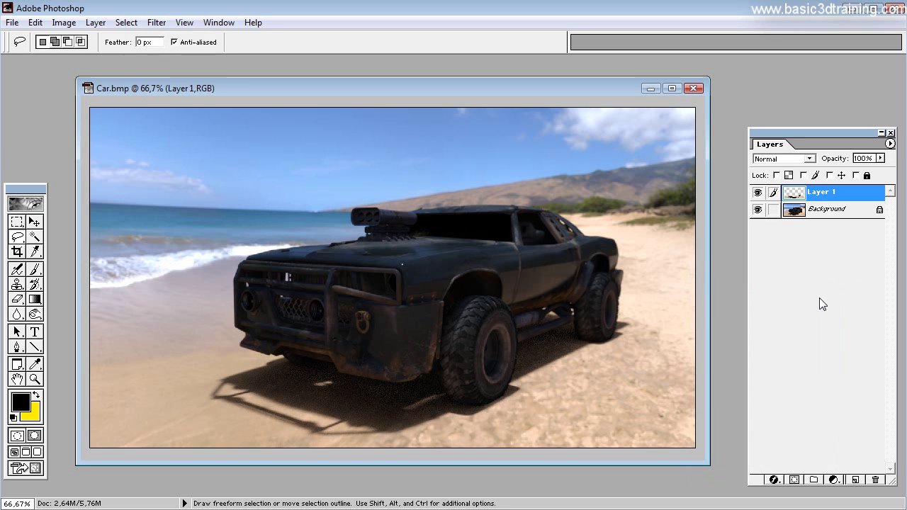
# Add about 2.5% Gaussian monochromatic noise to Layer 1's sand.
pyautogui.click(157, 23)
pyautogui.moveTo(170, 129)
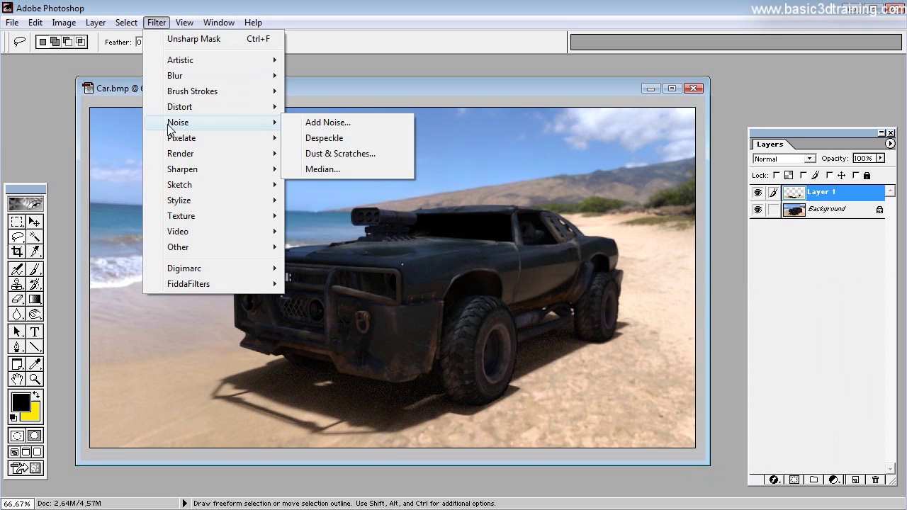
pyautogui.click(328, 124)
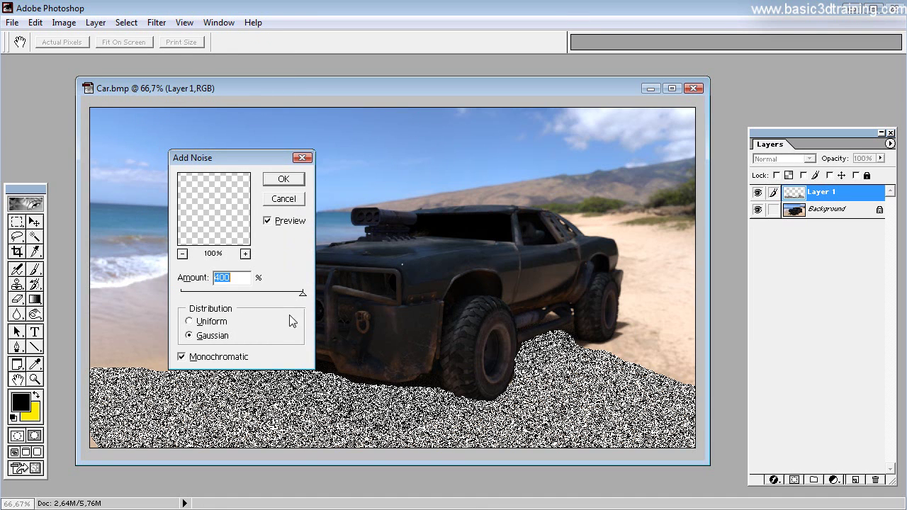
pyautogui.moveTo(302, 293); pyautogui.dragTo(182, 295)
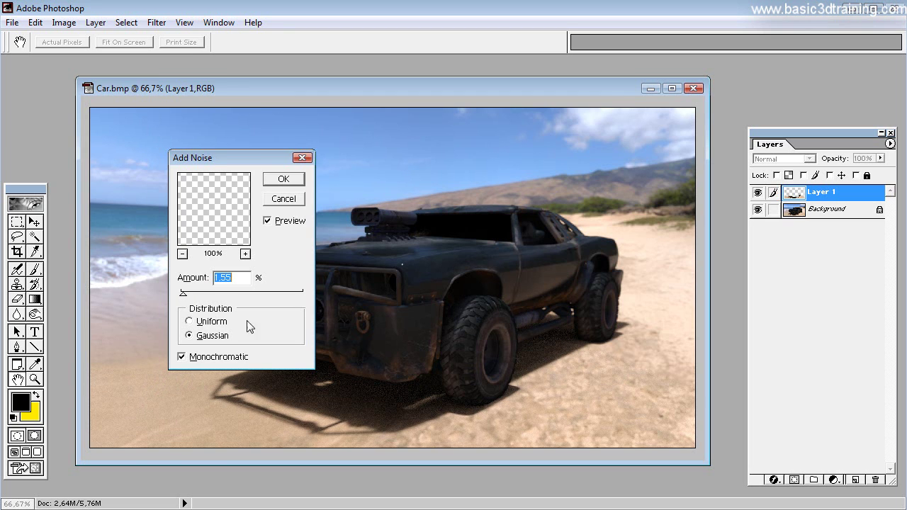
pyautogui.click(280, 180)
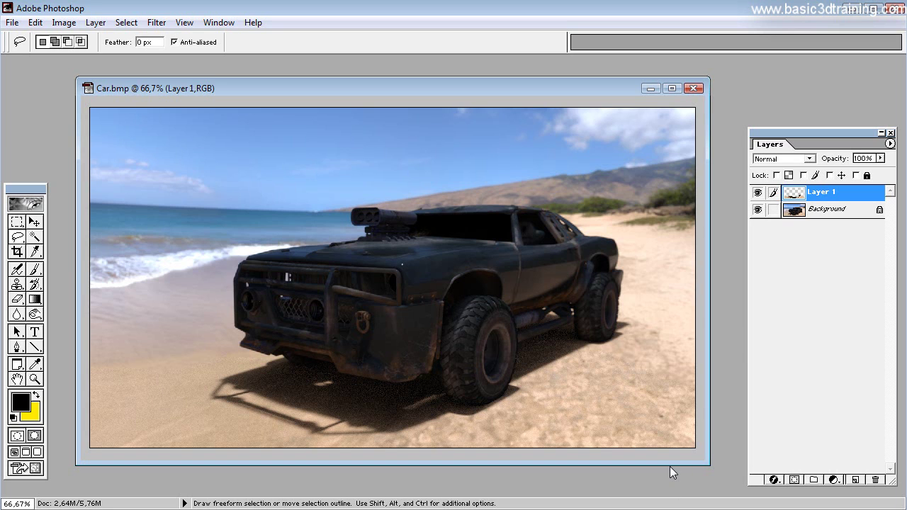
# Flatten Layer 1 into the Background and lower the Blue curve's highlights to output 126.
pyautogui.click(890, 143)
pyautogui.click(899, 331)
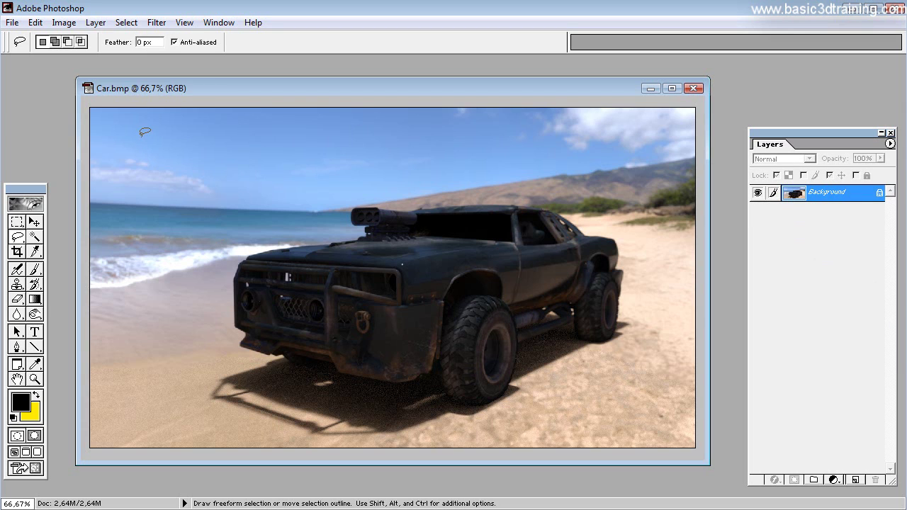
pyautogui.click(64, 22)
pyautogui.moveTo(89, 60)
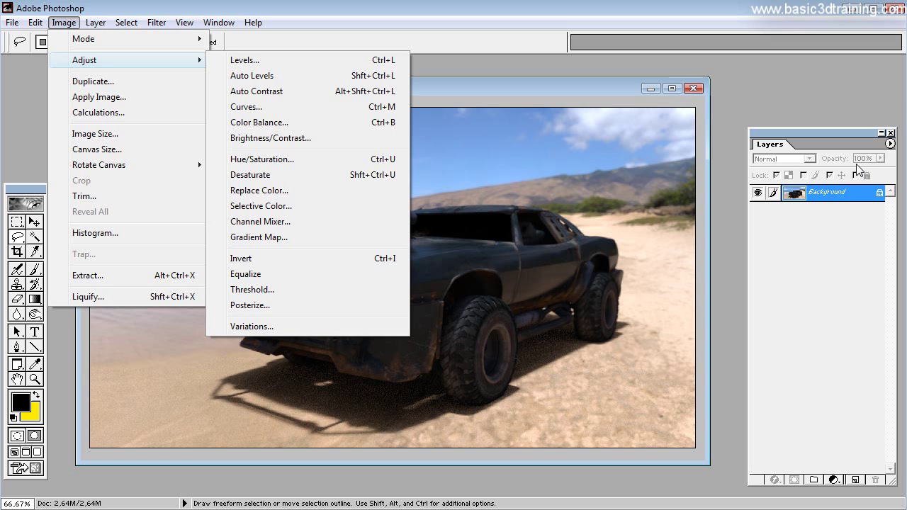
pyautogui.click(286, 108)
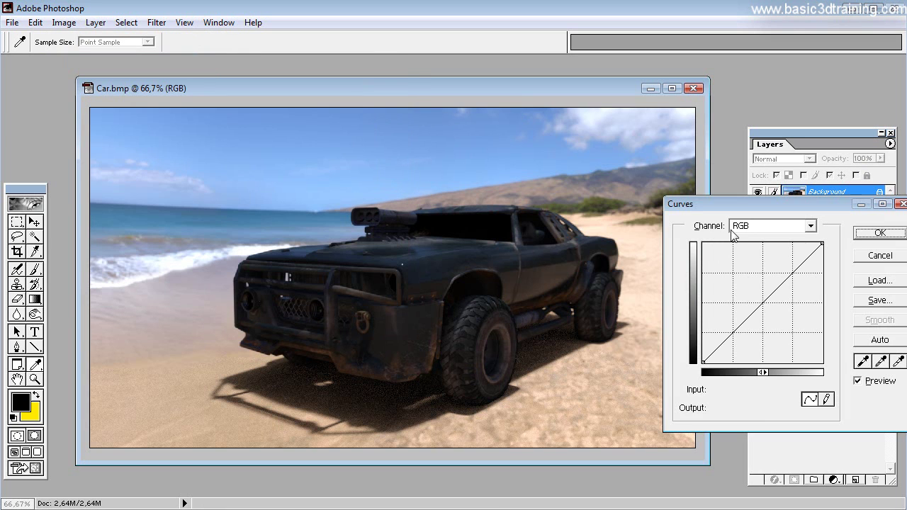
pyautogui.moveTo(739, 208); pyautogui.dragTo(661, 209)
pyautogui.click(733, 227)
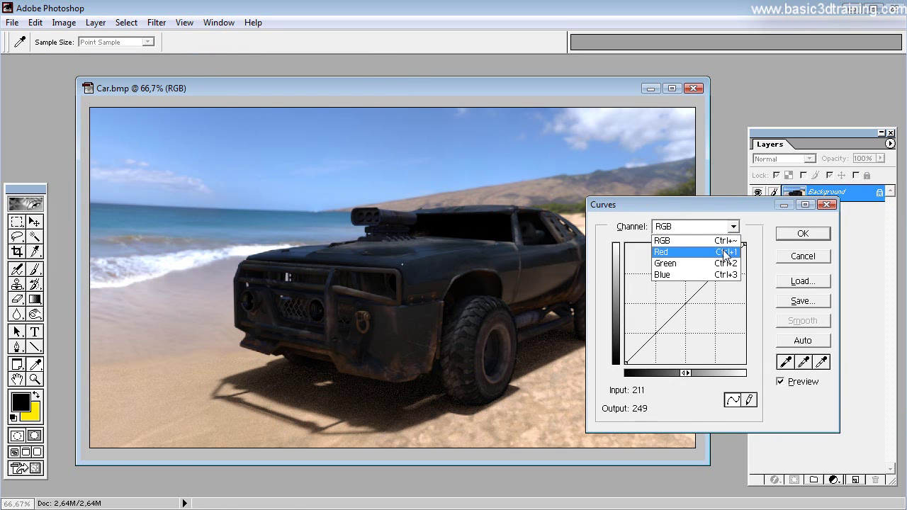
pyautogui.click(725, 275)
pyautogui.moveTo(745, 244); pyautogui.dragTo(763, 309)
# Lower the Green curve's highlights to output 197 and apply the Curves adjustment.
pyautogui.click(733, 227)
pyautogui.click(719, 263)
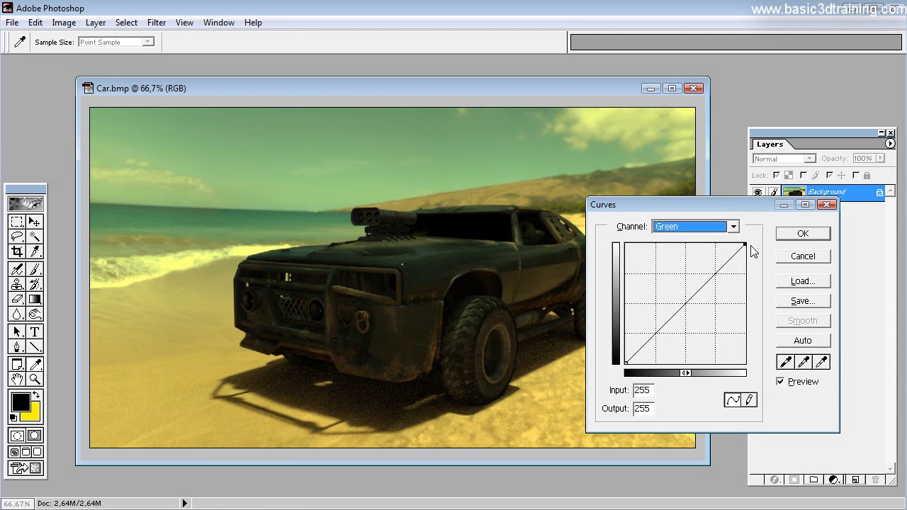
pyautogui.moveTo(747, 245); pyautogui.dragTo(757, 273)
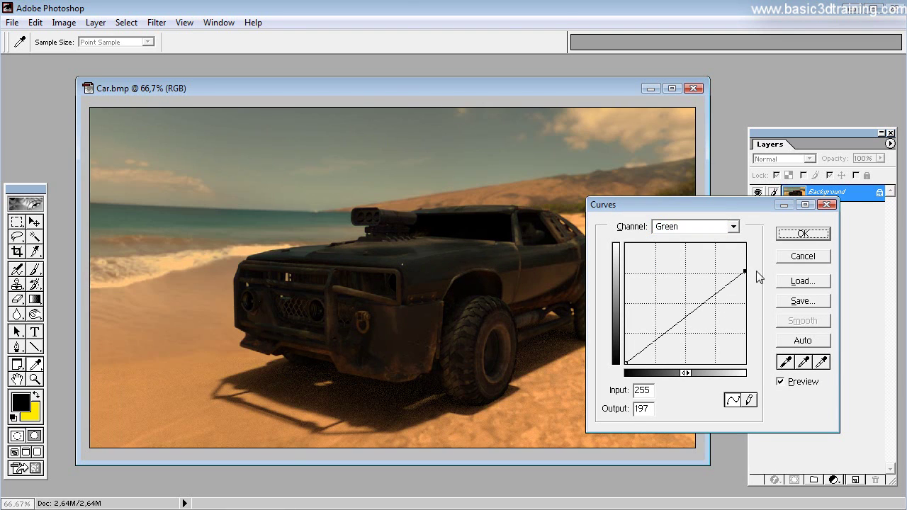
pyautogui.click(783, 234)
pyautogui.press('l')
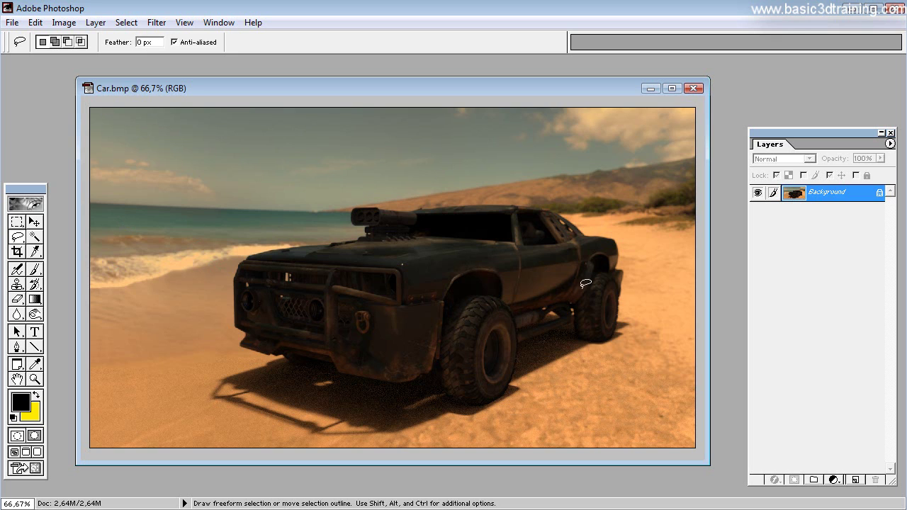
# Add a new empty layer and set the foreground colour to orange FFA800.
pyautogui.click(890, 145)
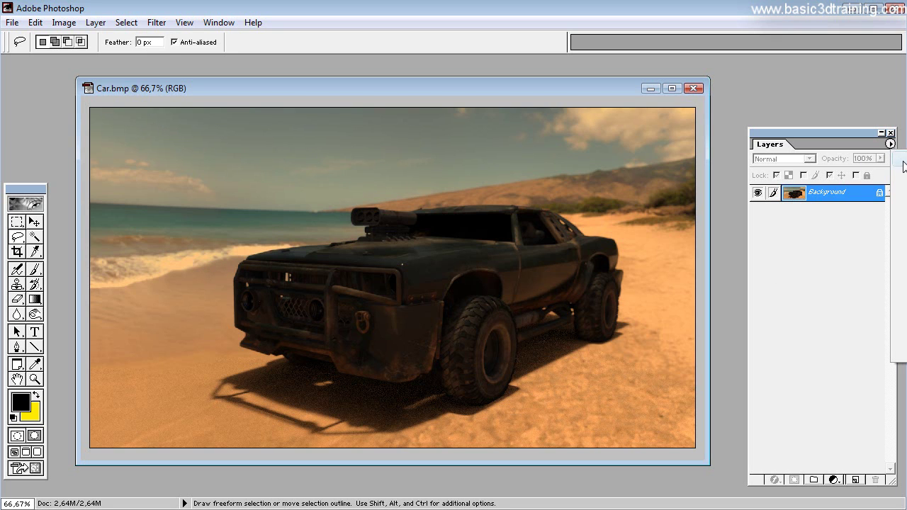
pyautogui.click(904, 164)
pyautogui.click(583, 239)
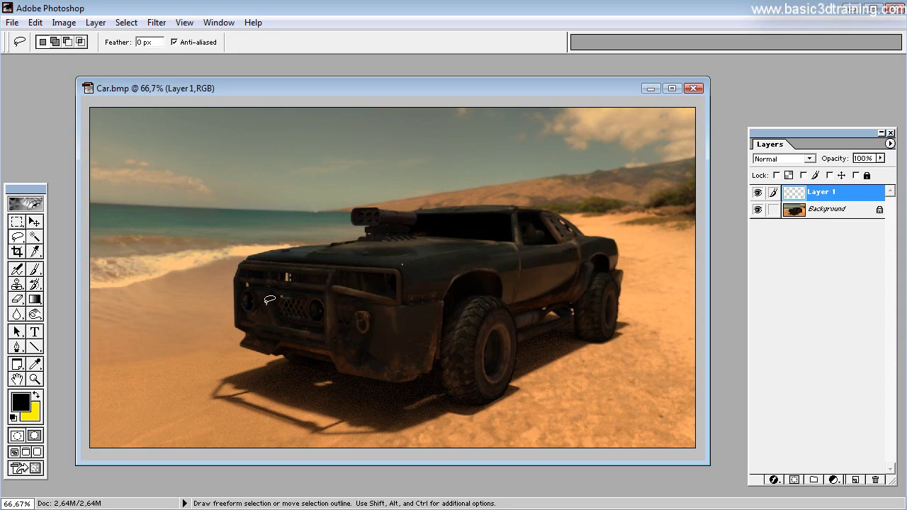
pyautogui.click(23, 405)
pyautogui.moveTo(711, 343); pyautogui.dragTo(710, 354)
pyautogui.click(660, 316)
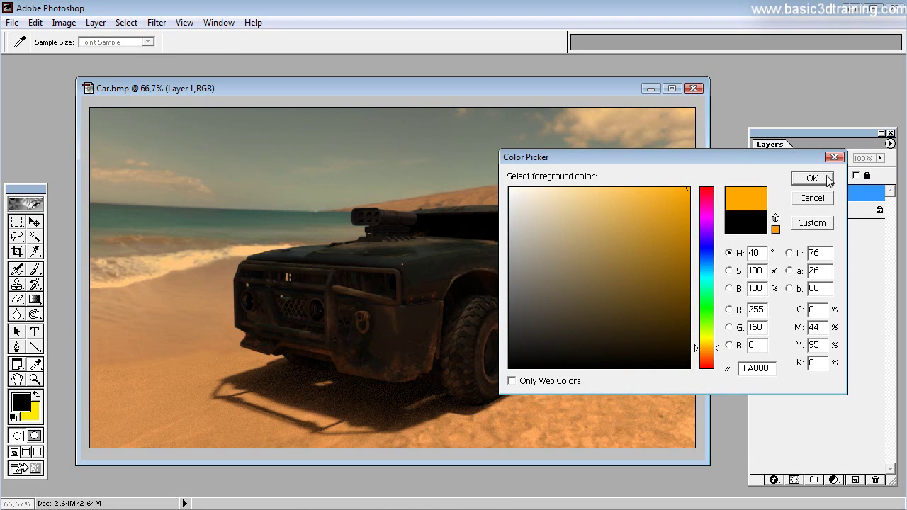
pyautogui.click(812, 177)
# Fill the new layer with orange using the Paint Bucket.
pyautogui.press('l')
pyautogui.moveTo(34, 299); pyautogui.dragTo(78, 310)
pyautogui.click(123, 331)
pyautogui.click(23, 239)
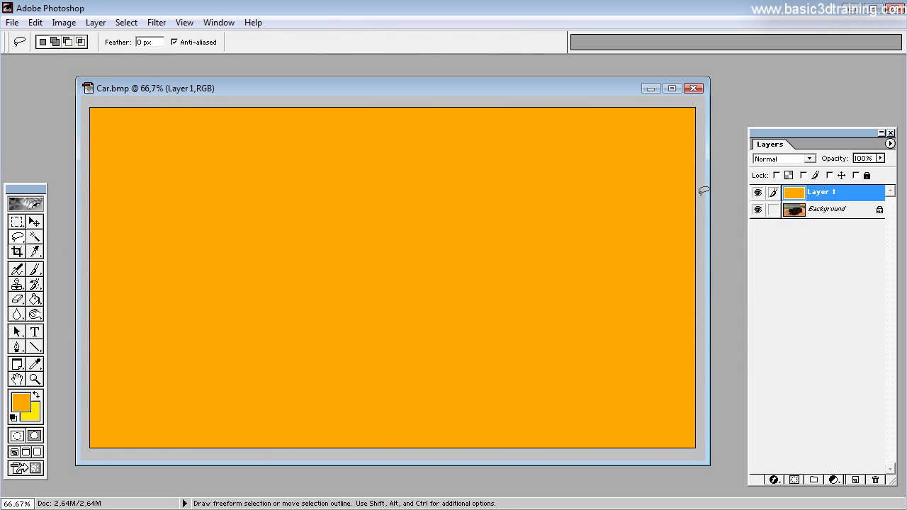
# Blend the orange layer in Overlay at 46% opacity and flatten the image.
pyautogui.click(808, 158)
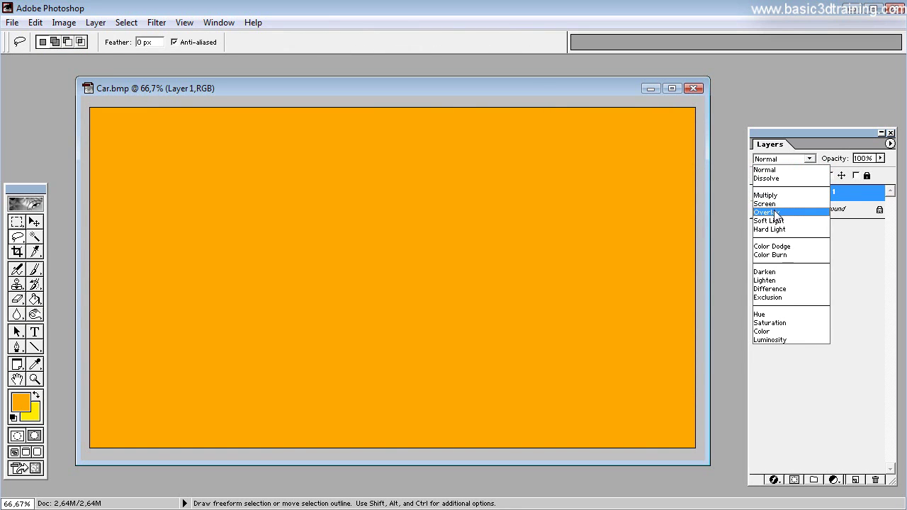
pyautogui.click(777, 212)
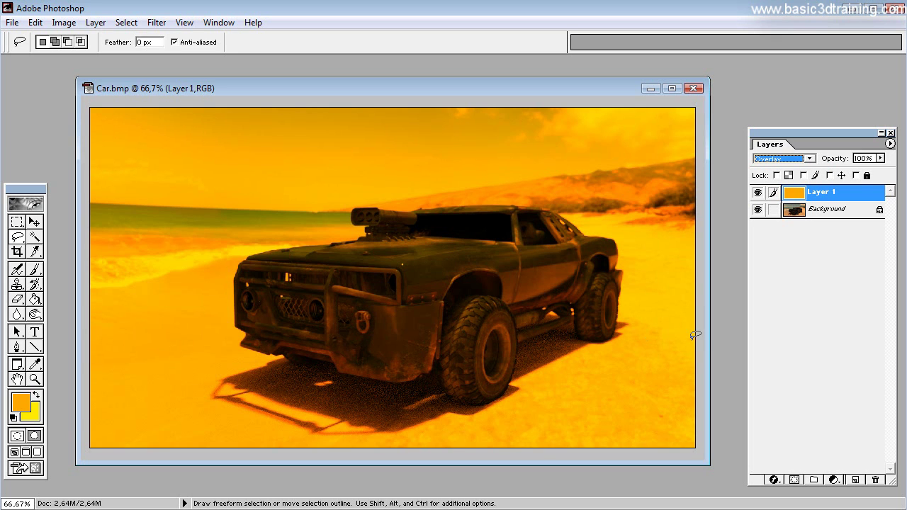
pyautogui.click(881, 158)
pyautogui.moveTo(881, 173); pyautogui.dragTo(844, 175)
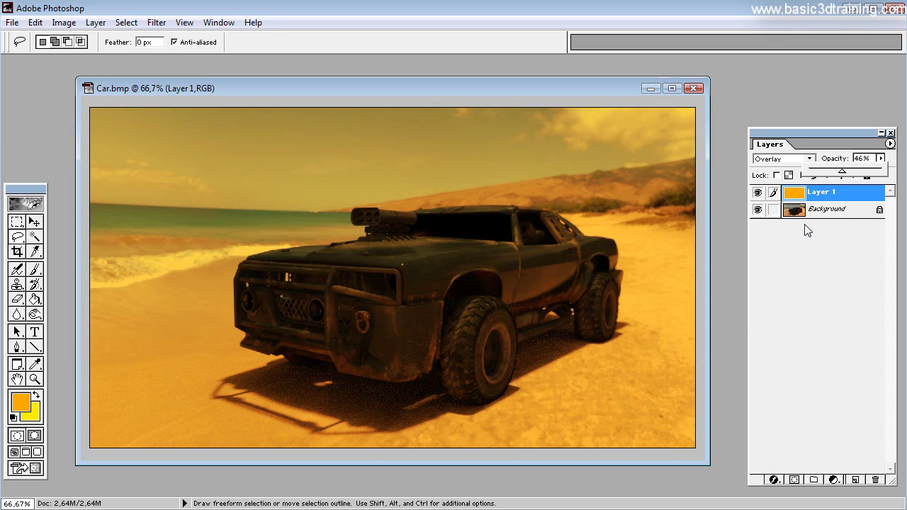
pyautogui.click(890, 143)
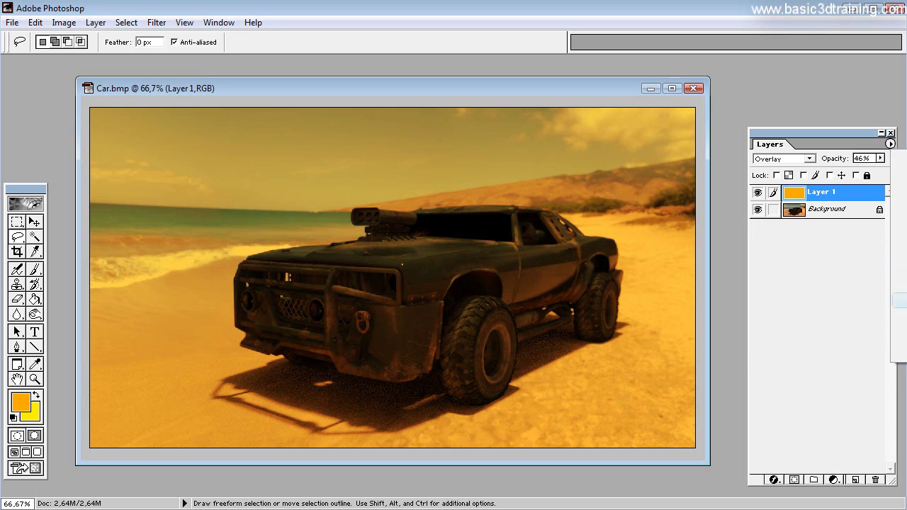
pyautogui.click(899, 333)
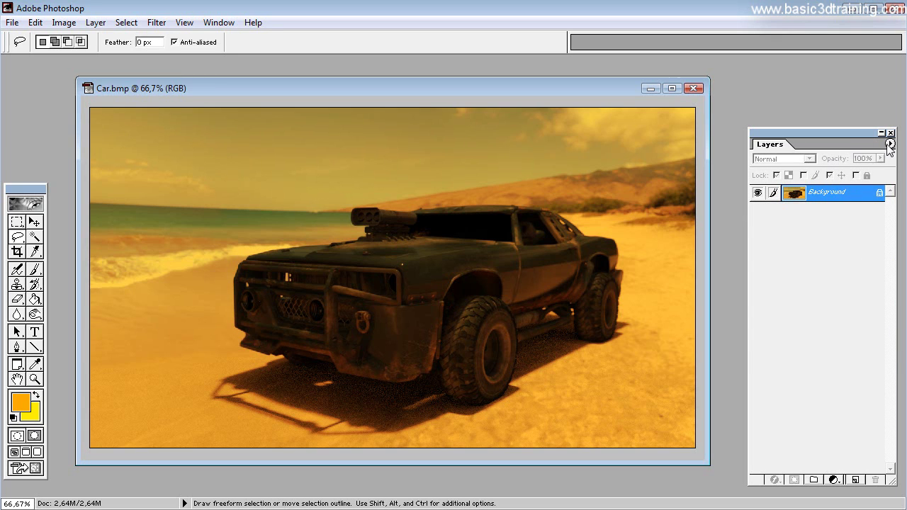
# Duplicate the Background and blend the copy in Screen mode at 62% opacity.
pyautogui.click(890, 144)
pyautogui.click(900, 175)
pyautogui.click(588, 234)
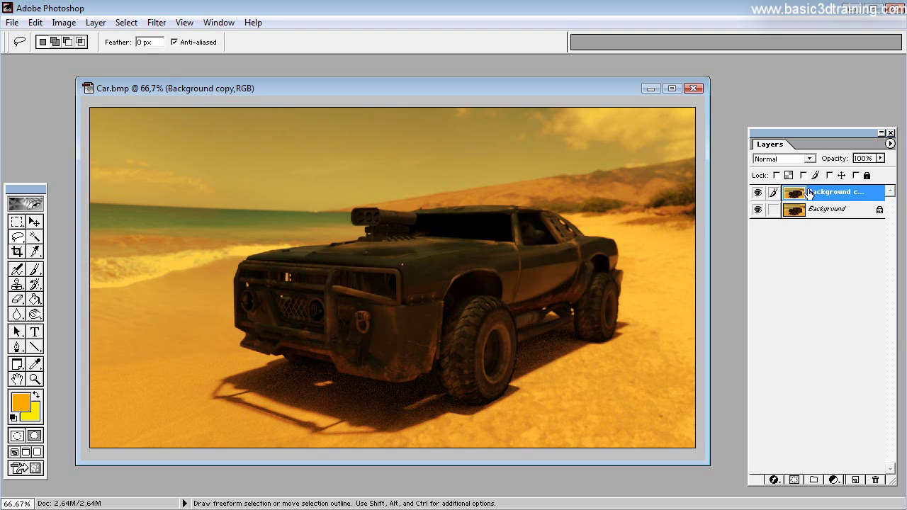
pyautogui.click(812, 160)
pyautogui.click(790, 203)
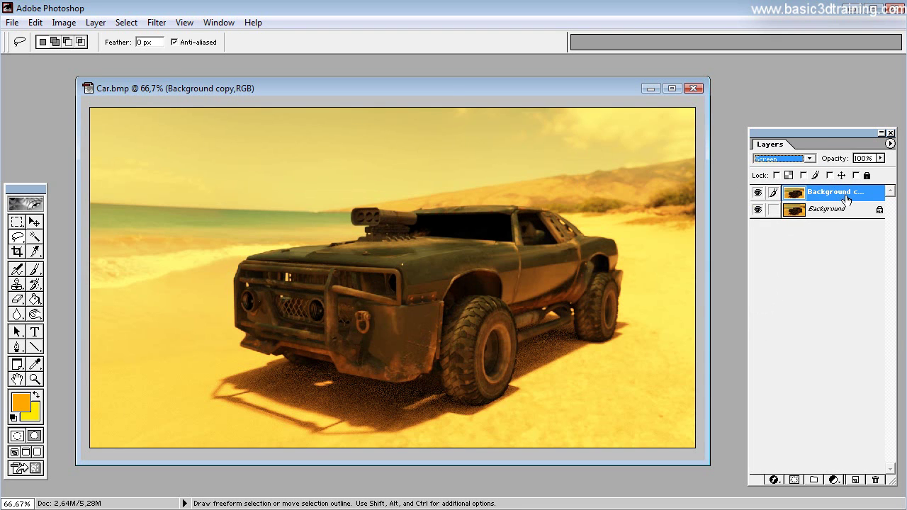
pyautogui.click(880, 158)
pyautogui.moveTo(881, 175); pyautogui.dragTo(855, 176)
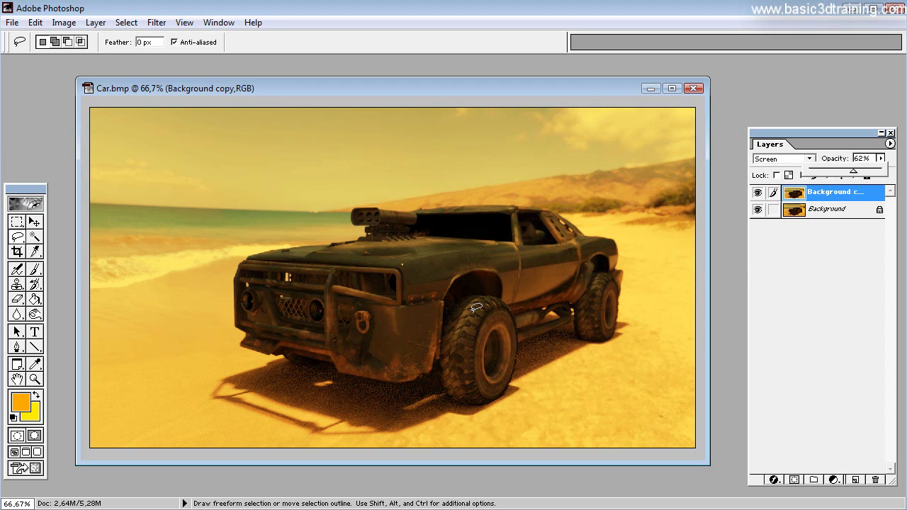
pyautogui.click(890, 144)
# Add a new empty Layer 1 and reset the colours to default black and white.
pyautogui.click(905, 170)
pyautogui.click(594, 241)
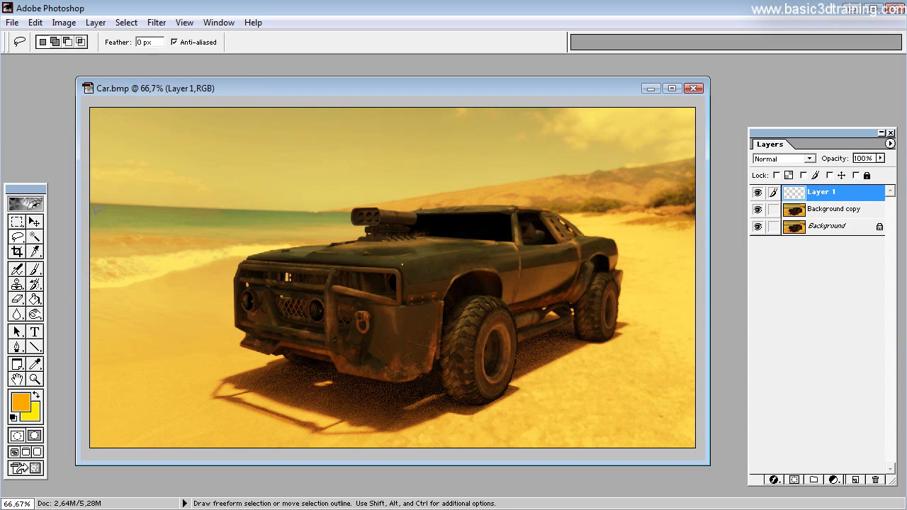
pyautogui.click(13, 418)
pyautogui.click(151, 22)
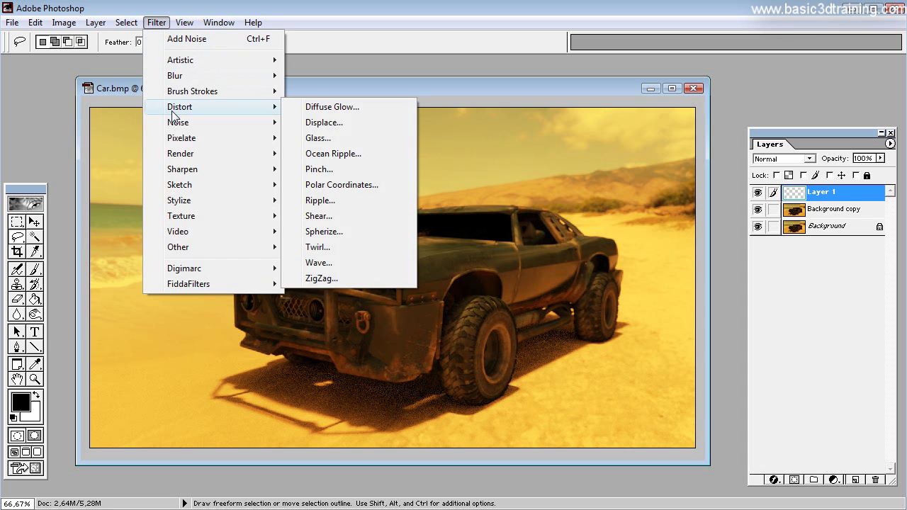
pyautogui.moveTo(185, 161)
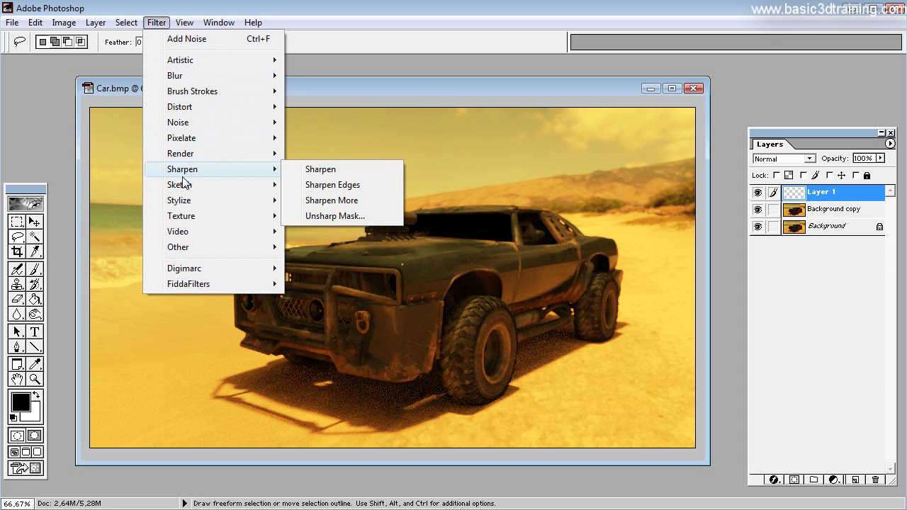
# Render Clouds on Layer 1, then gradient its layer mask so clouds stay low.
pyautogui.click(306, 170)
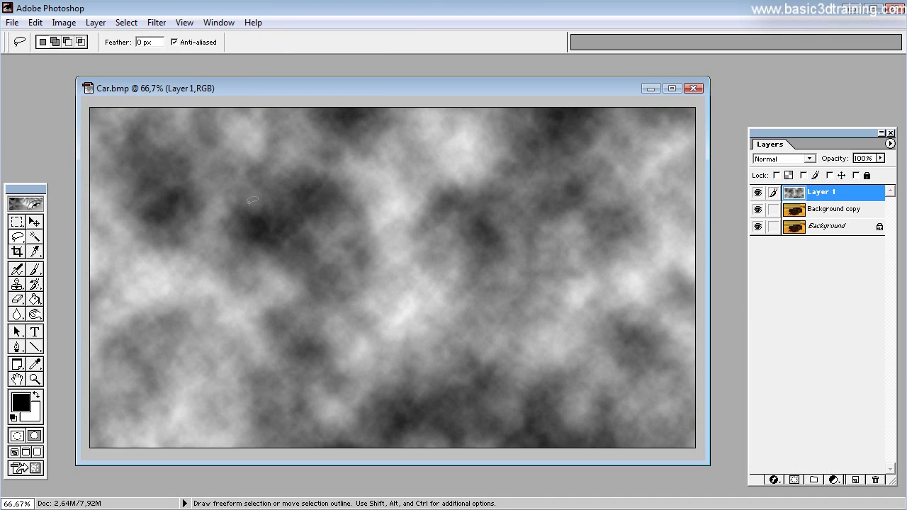
pyautogui.click(801, 480)
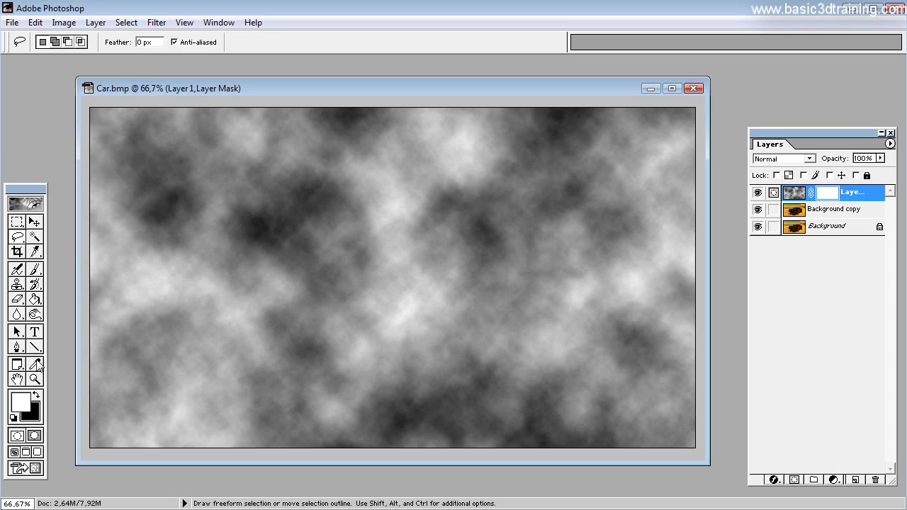
pyautogui.moveTo(40, 300); pyautogui.dragTo(80, 300)
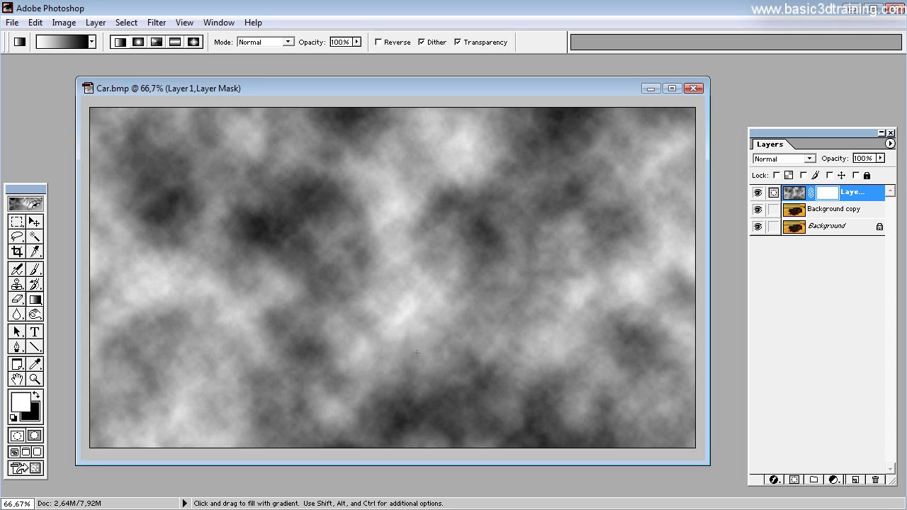
pyautogui.moveTo(415, 319); pyautogui.dragTo(415, 189)
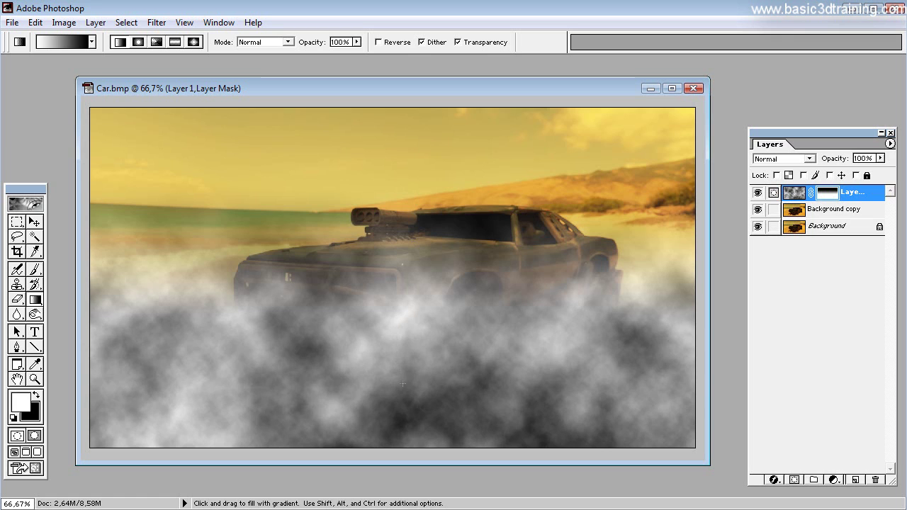
pyautogui.moveTo(406, 388); pyautogui.dragTo(405, 171)
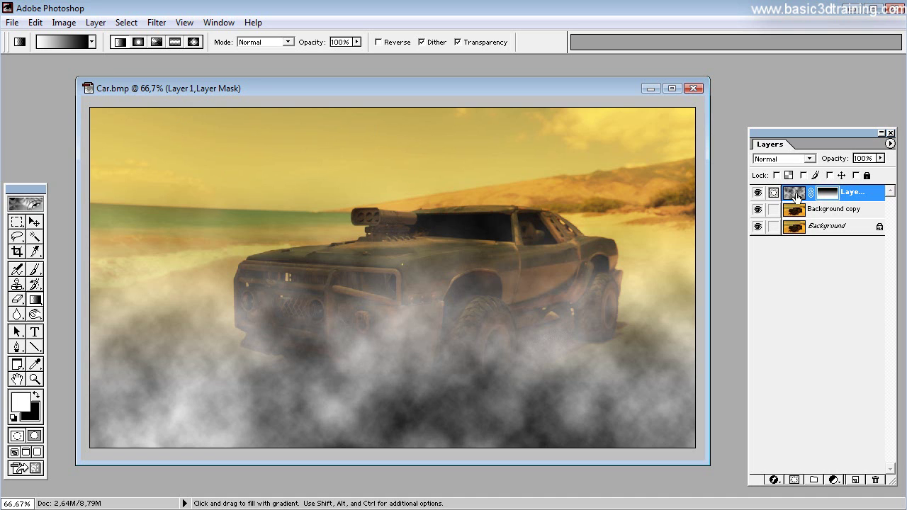
# On Layer 1's cloud pixels, lower the Curves blue highlights to 131 and green to 193.
pyautogui.click(796, 197)
pyautogui.click(64, 22)
pyautogui.moveTo(71, 61)
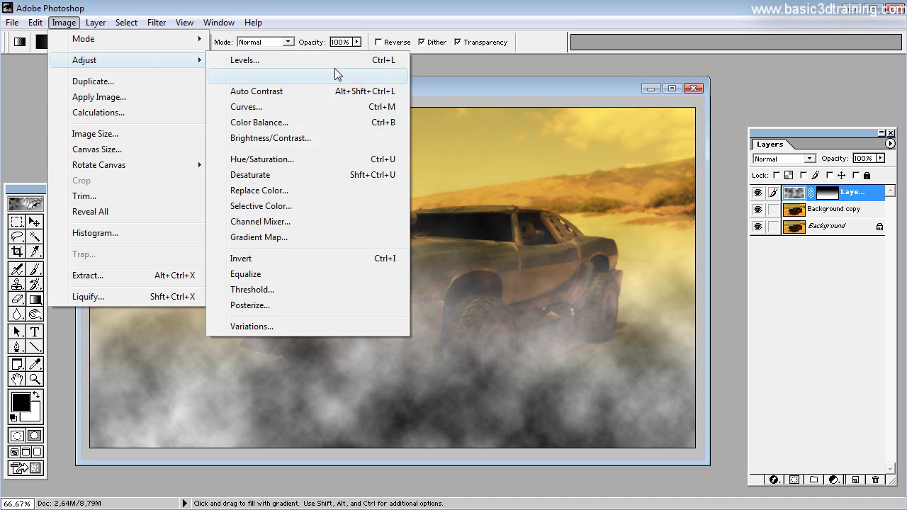
pyautogui.click(259, 107)
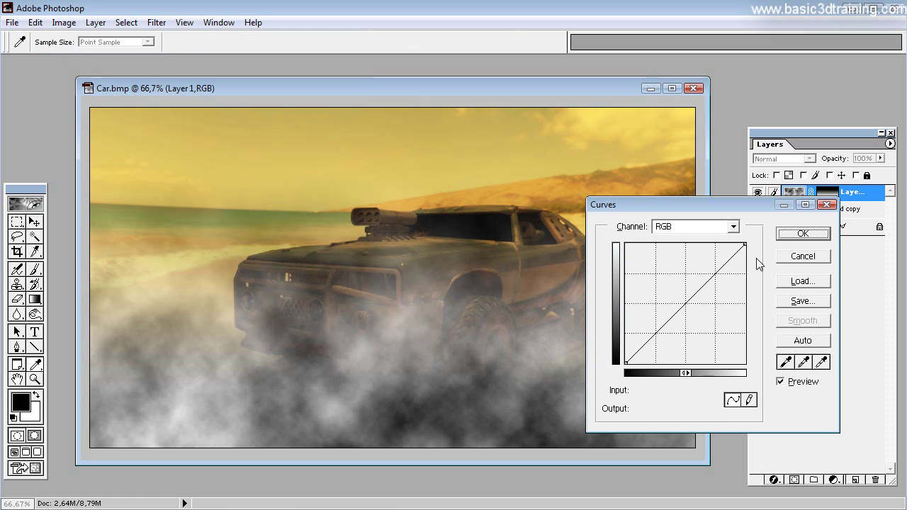
pyautogui.click(733, 226)
pyautogui.click(709, 270)
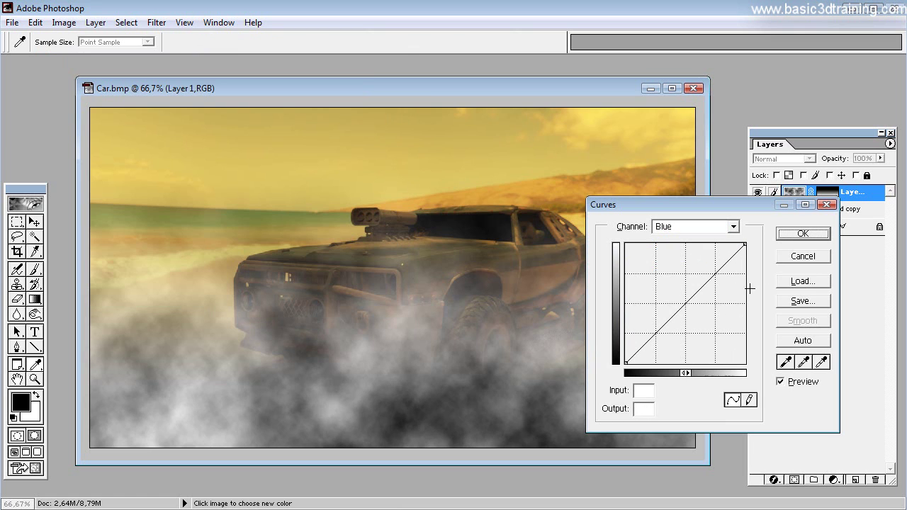
pyautogui.moveTo(749, 246); pyautogui.dragTo(752, 304)
pyautogui.click(733, 226)
pyautogui.click(707, 263)
pyautogui.moveTo(746, 250); pyautogui.dragTo(756, 276)
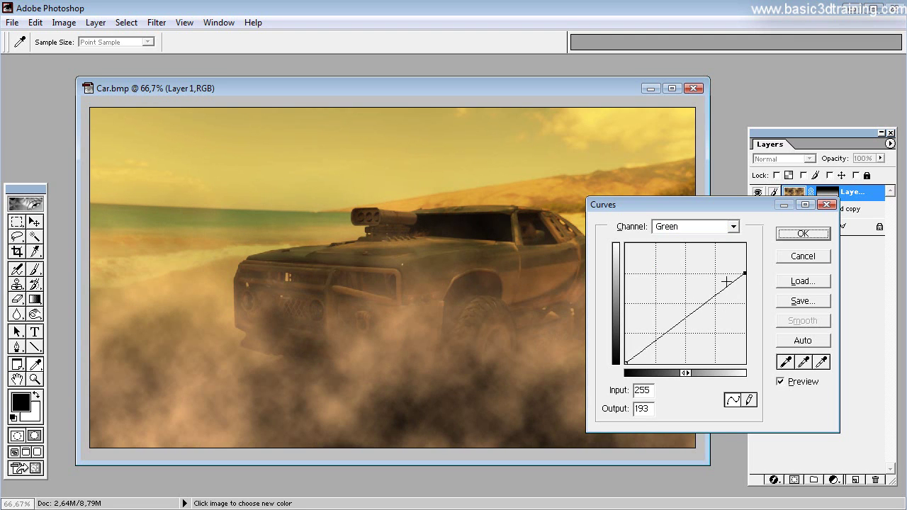
# Apply the brown Curves tint and set the dust layer to Screen at 83% opacity.
pyautogui.click(801, 234)
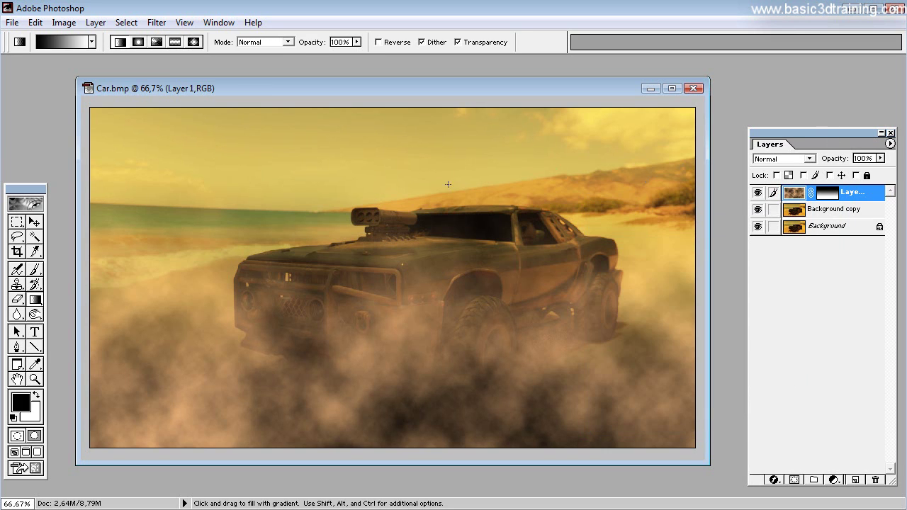
pyautogui.click(808, 159)
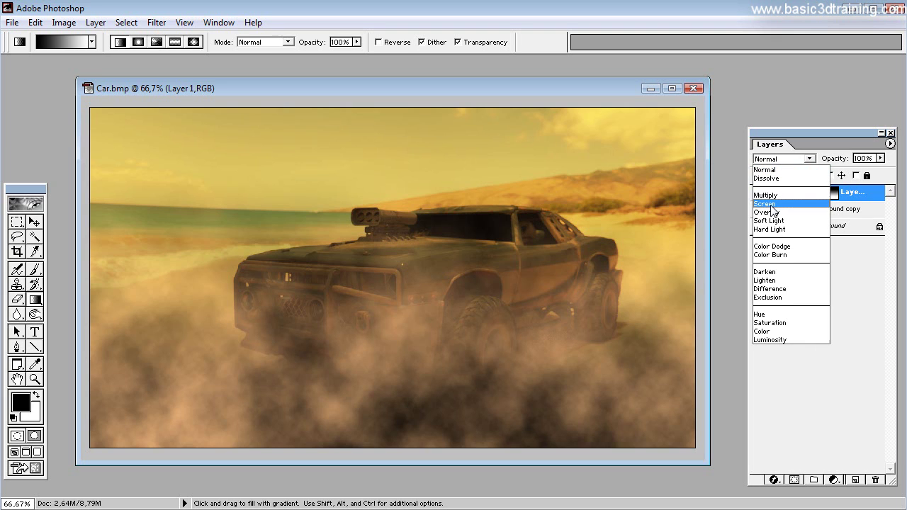
pyautogui.click(766, 205)
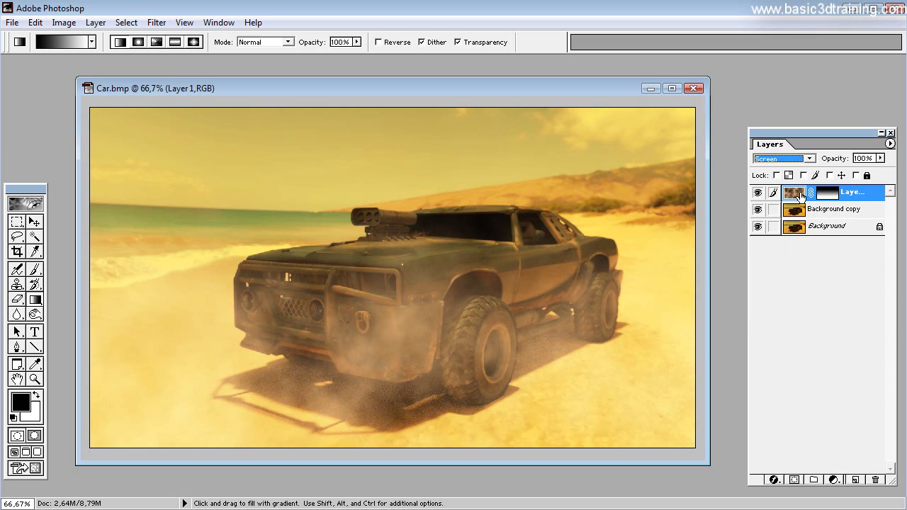
pyautogui.click(881, 158)
pyautogui.moveTo(880, 175)
pyautogui.mouseDown()
pyautogui.moveTo(788, 186)
pyautogui.moveTo(869, 182)
pyautogui.mouseUp()
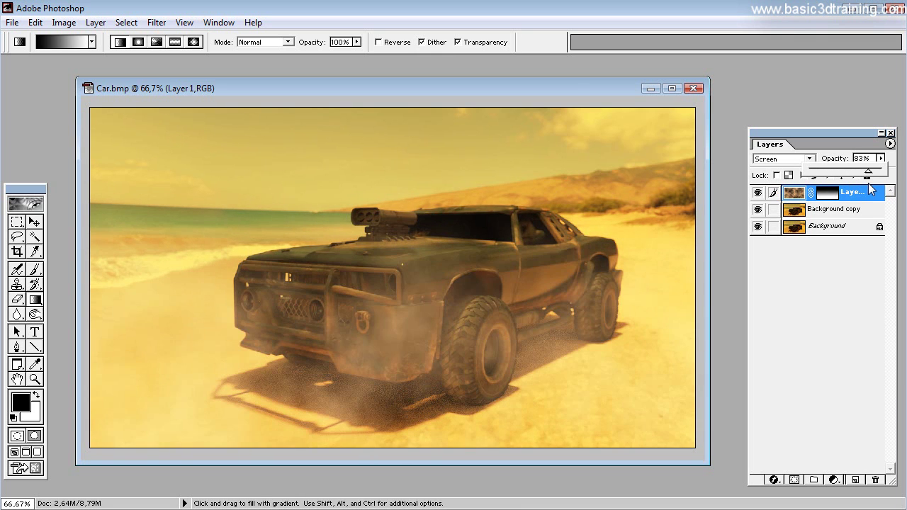
# Try Overlay and Soft Light blending on the dust layer, settling on Hard Light.
pyautogui.click(810, 159)
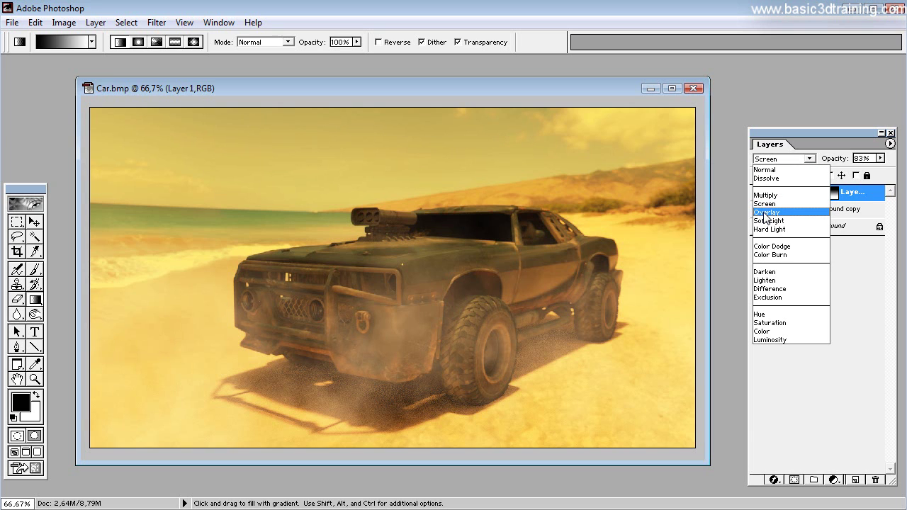
pyautogui.click(766, 214)
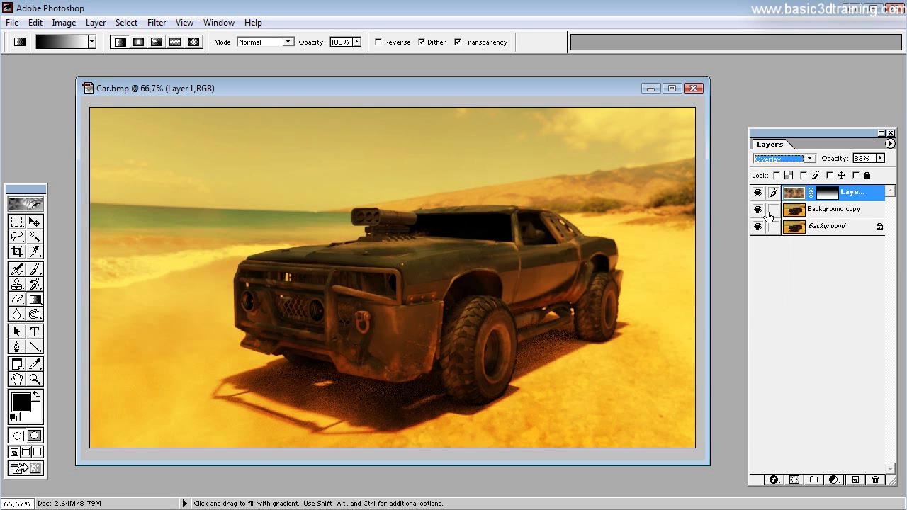
pyautogui.click(809, 159)
pyautogui.click(780, 223)
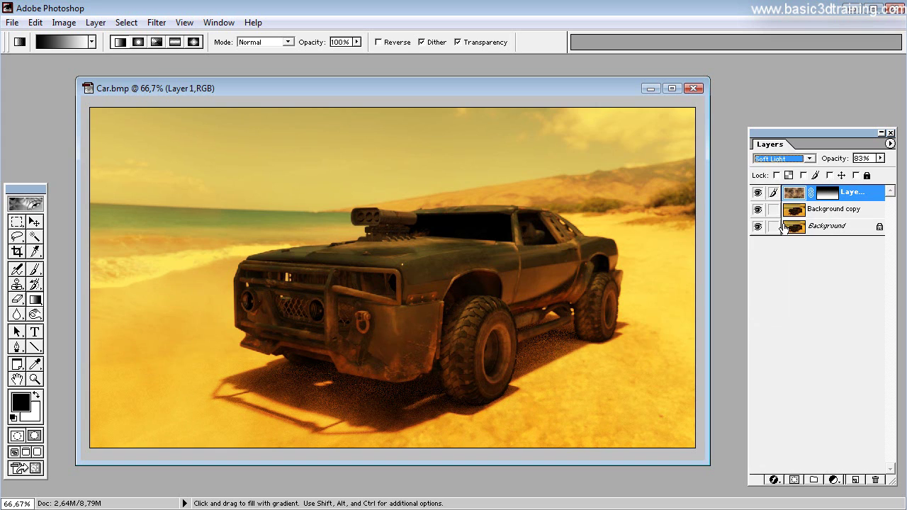
pyautogui.click(809, 159)
pyautogui.click(791, 230)
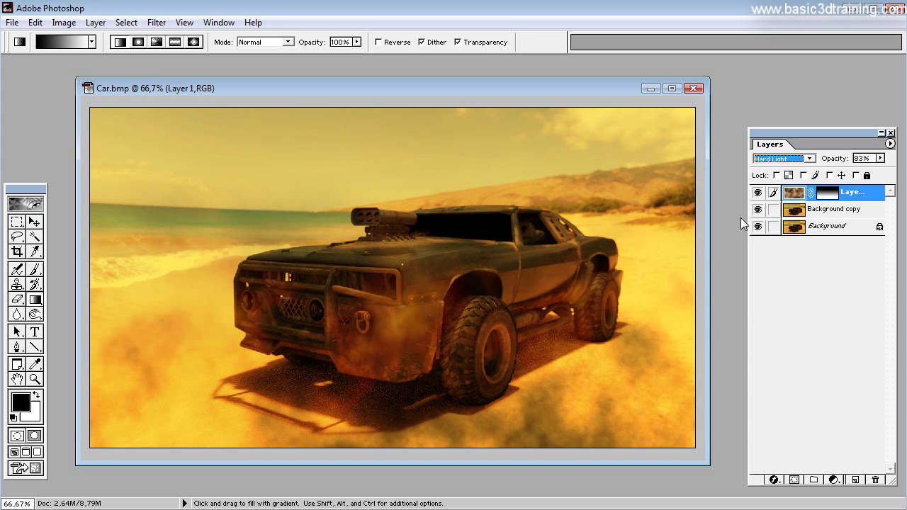
# Duplicate the dust layer and blend the Layer 1 copy in Screen mode.
pyautogui.click(890, 143)
pyautogui.click(899, 174)
pyautogui.click(589, 235)
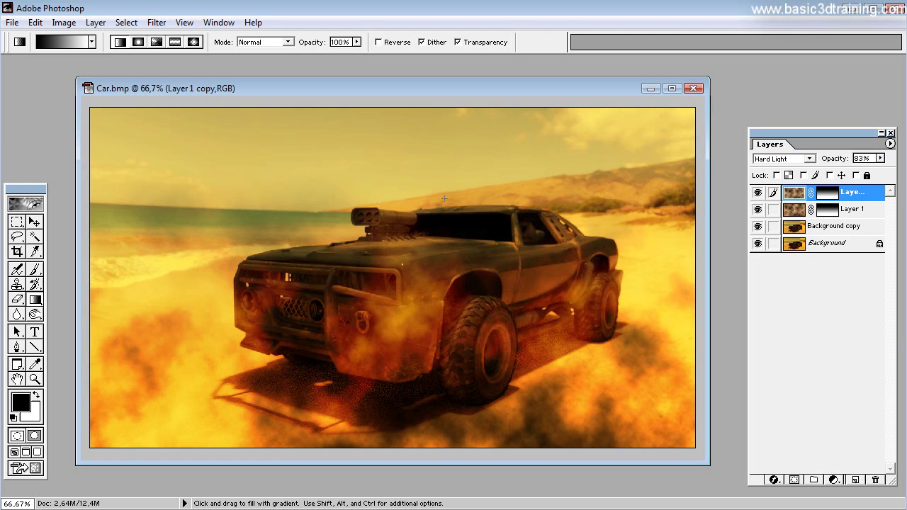
pyautogui.click(815, 161)
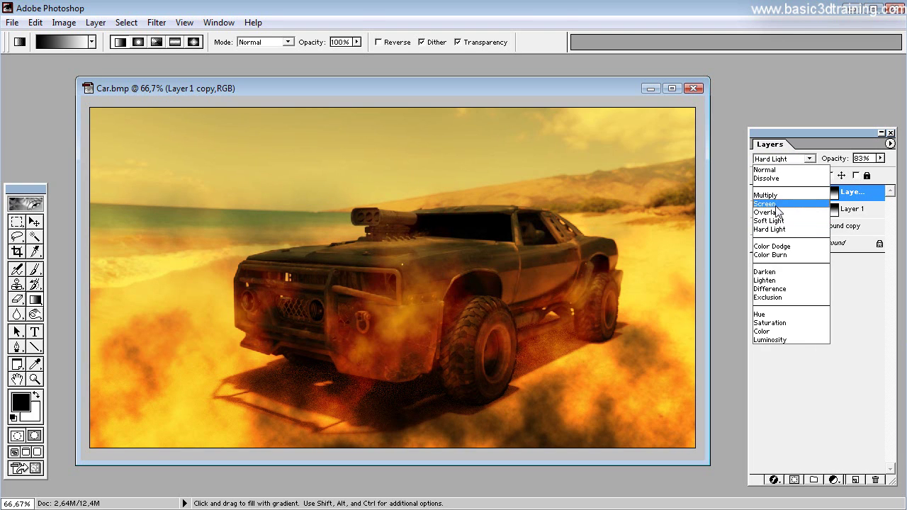
pyautogui.click(776, 206)
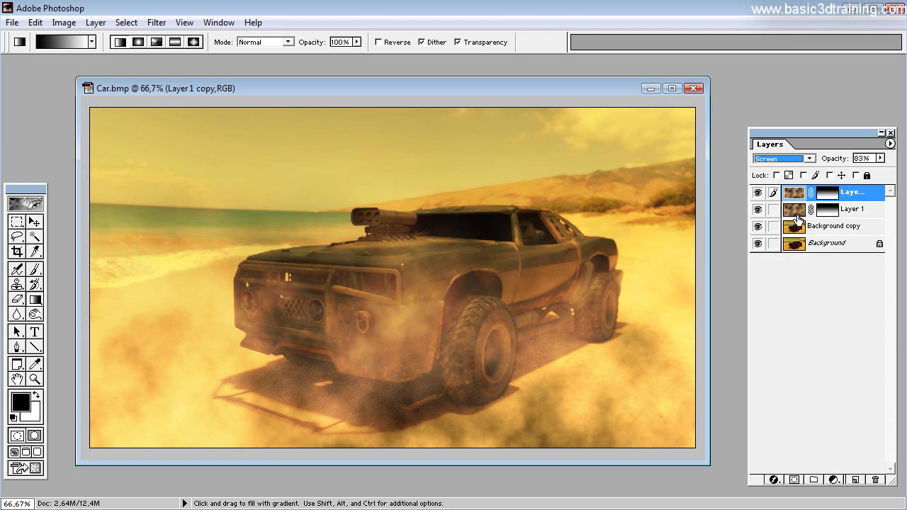
# Try flipping the whole canvas horizontally, then undo the flip.
pyautogui.click(798, 216)
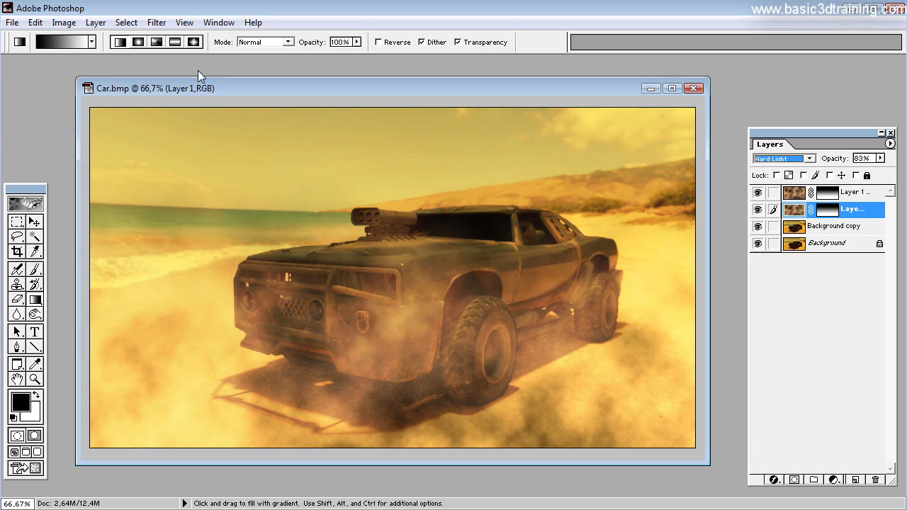
pyautogui.click(64, 22)
pyautogui.moveTo(99, 168)
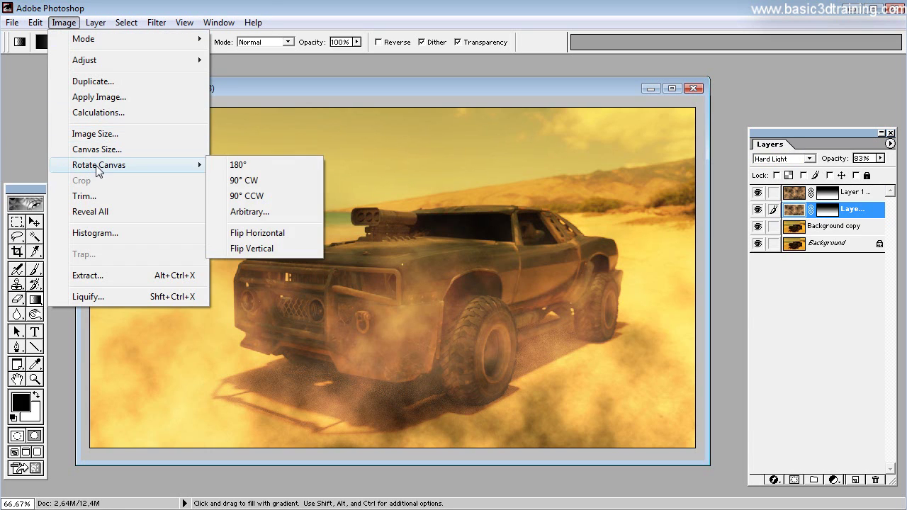
pyautogui.click(235, 238)
pyautogui.click(35, 22)
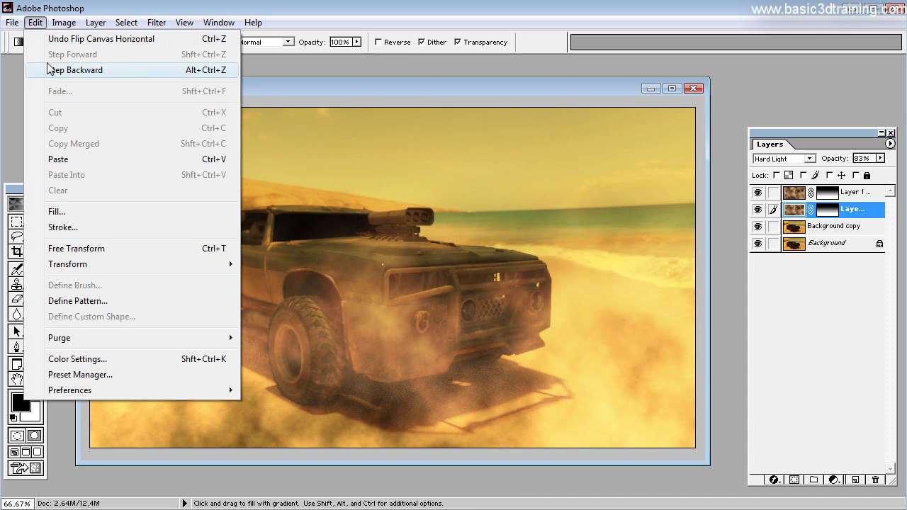
pyautogui.click(50, 71)
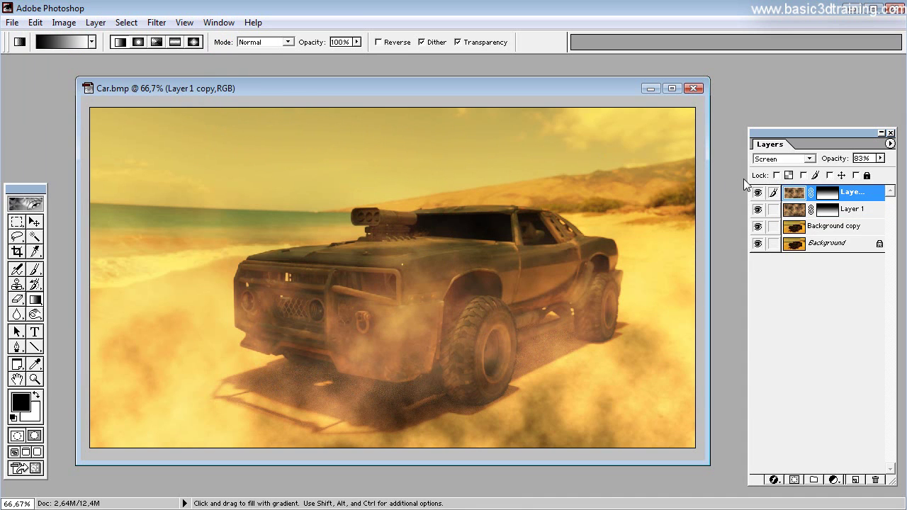
# Mirror only the original dust layer horizontally, toggling the copy's visibility to compare.
pyautogui.click(790, 210)
pyautogui.click(35, 22)
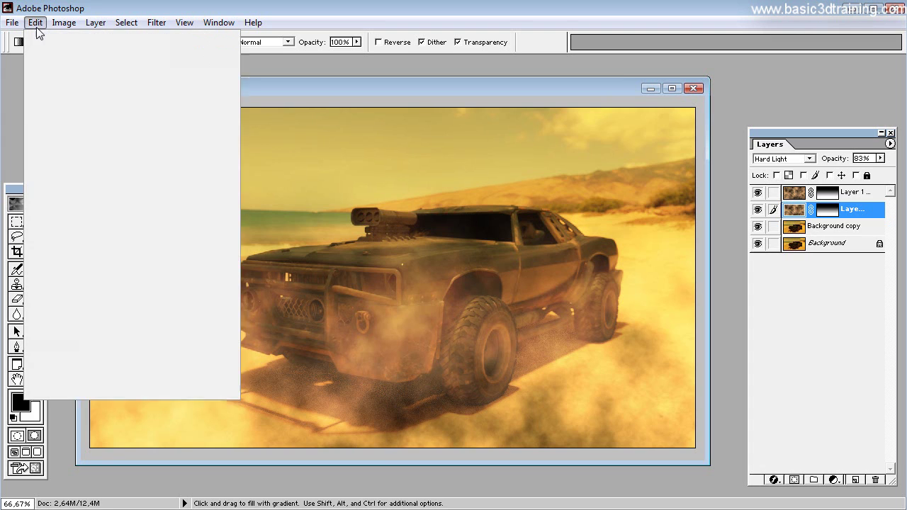
pyautogui.moveTo(100, 269)
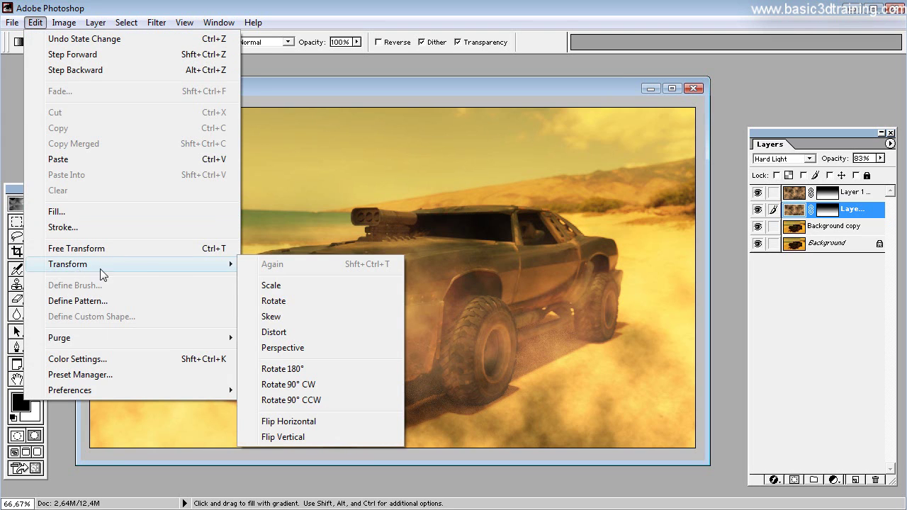
pyautogui.click(278, 422)
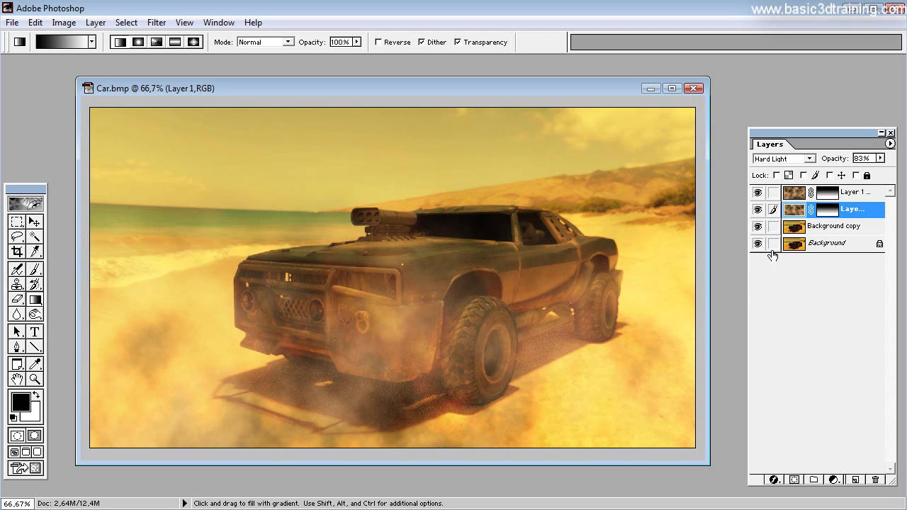
pyautogui.click(758, 193)
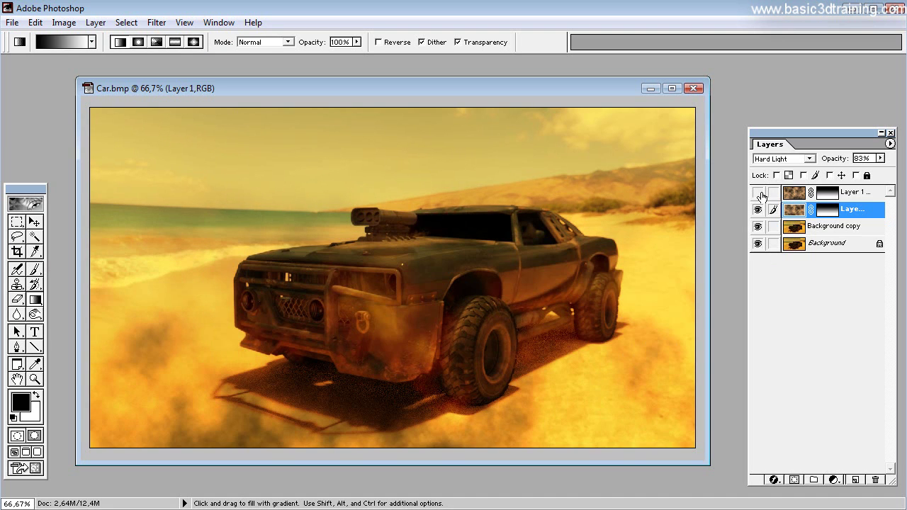
pyautogui.click(758, 193)
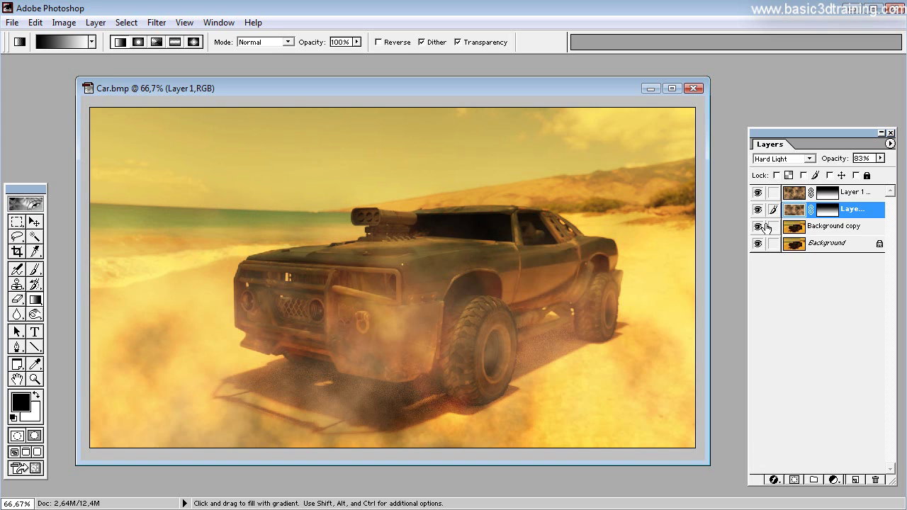
# Lower the original dust layer to 38% opacity and keep the copy at 84%.
pyautogui.click(881, 158)
pyautogui.moveTo(877, 179); pyautogui.dragTo(847, 177)
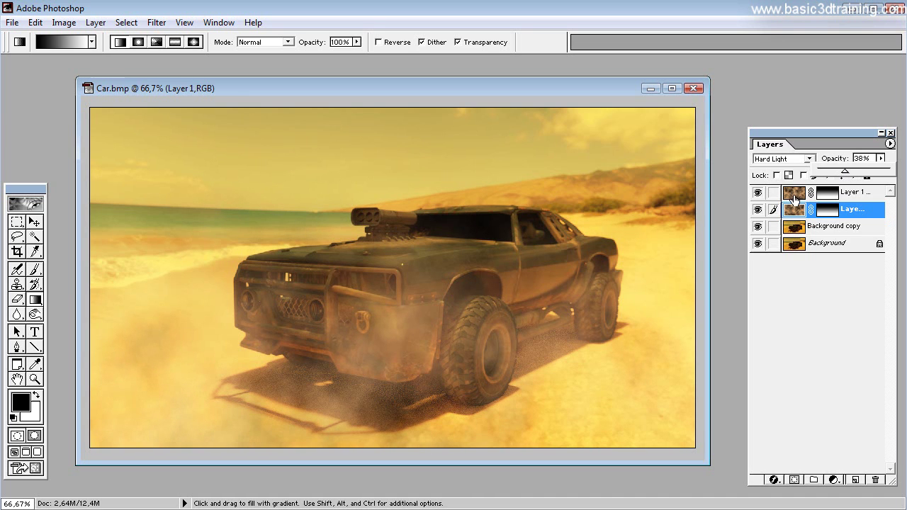
pyautogui.click(792, 194)
pyautogui.click(881, 159)
pyautogui.moveTo(878, 176)
pyautogui.mouseDown()
pyautogui.moveTo(847, 177)
pyautogui.moveTo(888, 177)
pyautogui.moveTo(877, 177)
pyautogui.mouseUp()
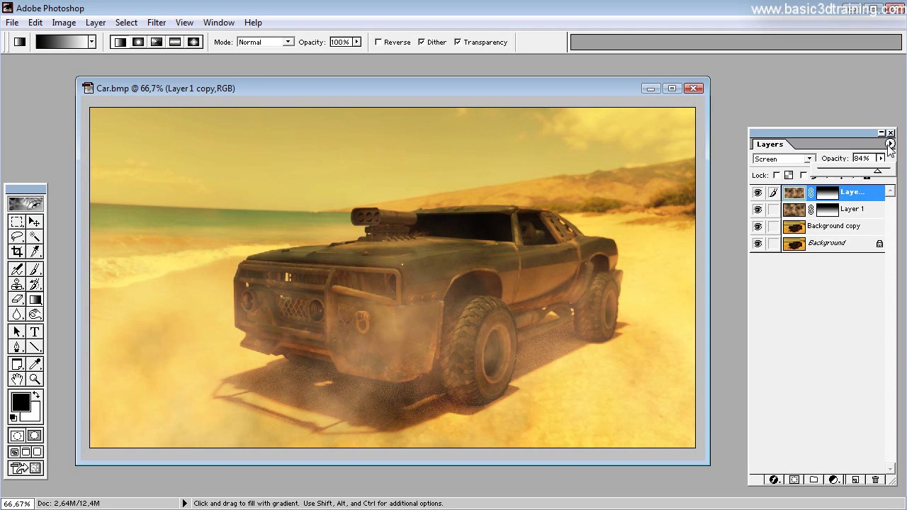
# Flatten the image and reduce its saturation to -19 with Hue/Saturation.
pyautogui.click(890, 144)
pyautogui.click(899, 332)
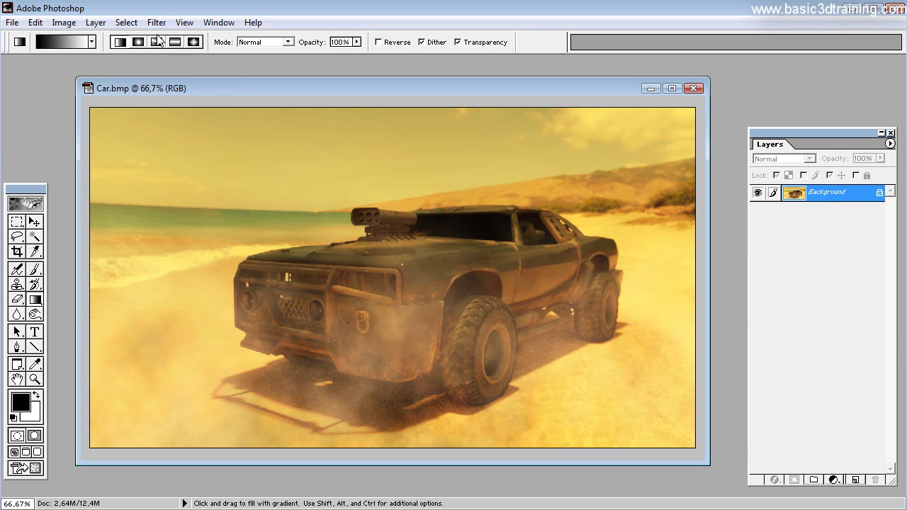
pyautogui.click(64, 22)
pyautogui.moveTo(80, 58)
pyautogui.click(290, 158)
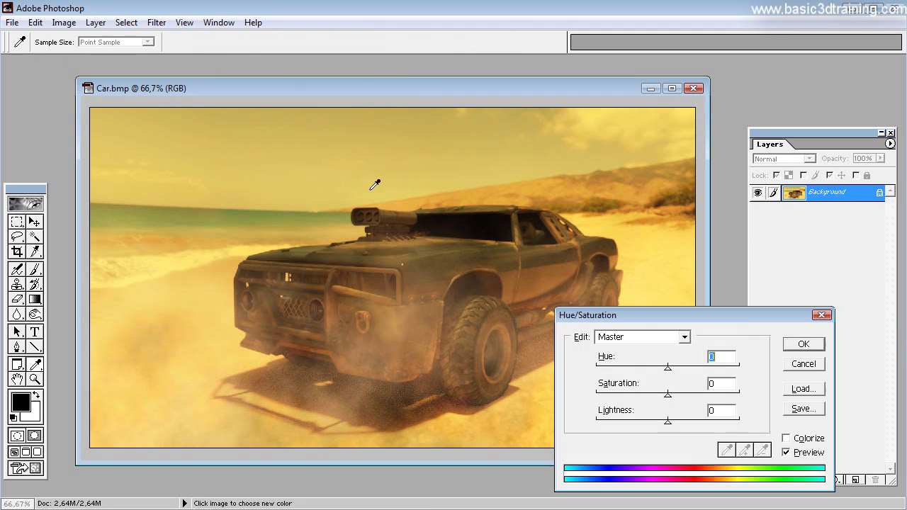
pyautogui.moveTo(668, 396); pyautogui.dragTo(655, 405)
pyautogui.click(804, 344)
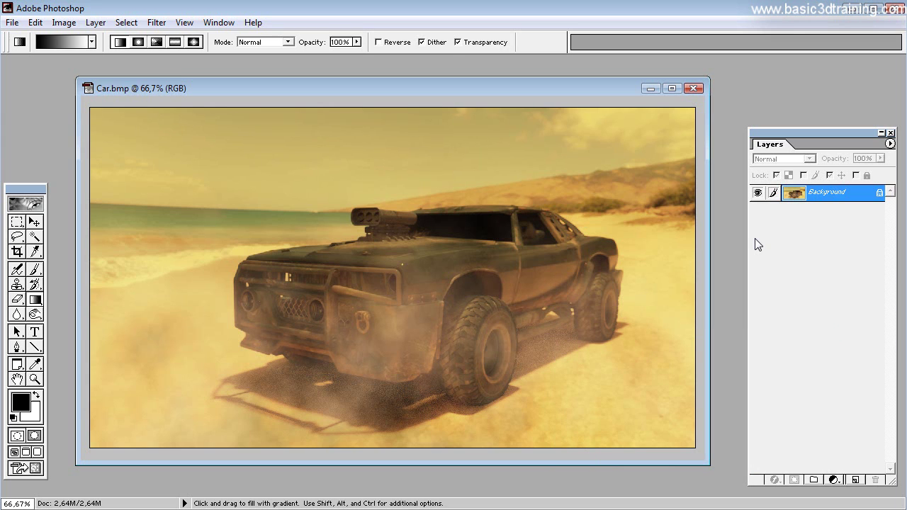
# Lightly sharpen the image with Unsharp Mask at a reduced amount.
pyautogui.click(156, 22)
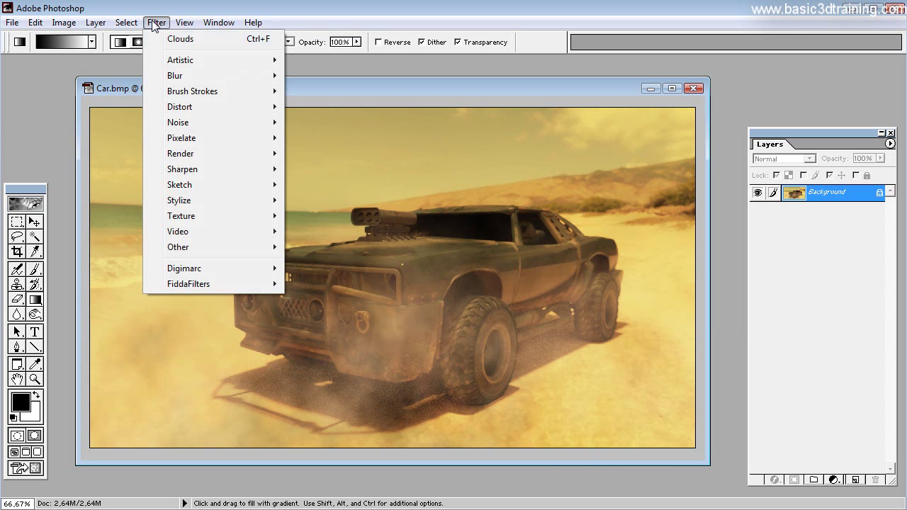
pyautogui.moveTo(196, 173)
pyautogui.click(366, 216)
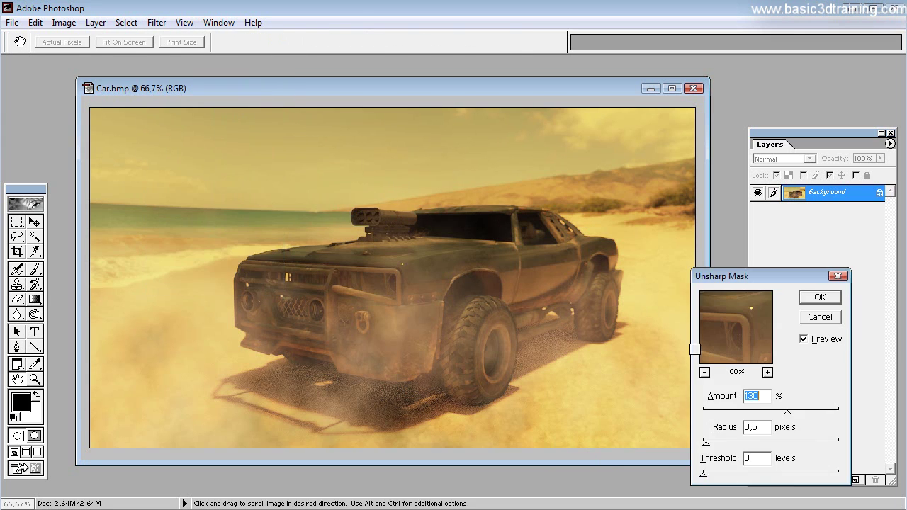
pyautogui.moveTo(787, 418); pyautogui.dragTo(770, 418)
pyautogui.click(819, 298)
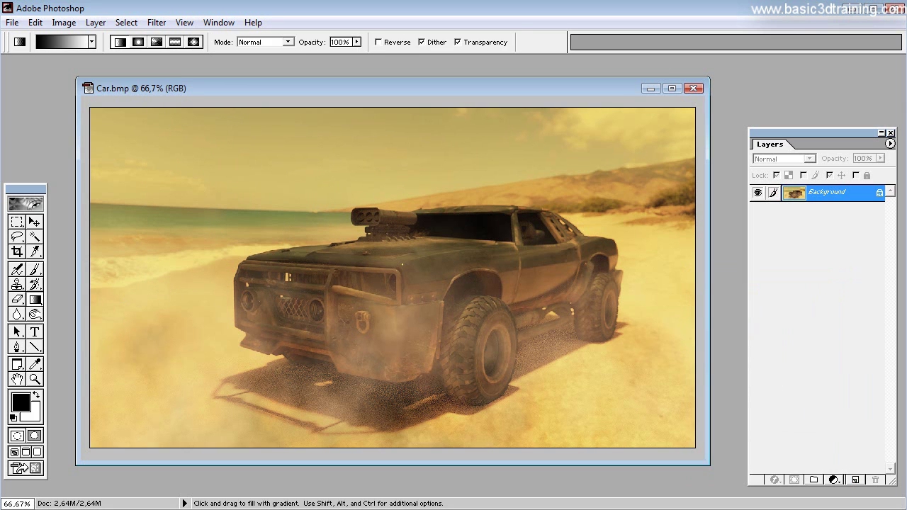
# Select the Lasso tool, leaving the finished dusty car image on display.
pyautogui.click(18, 238)
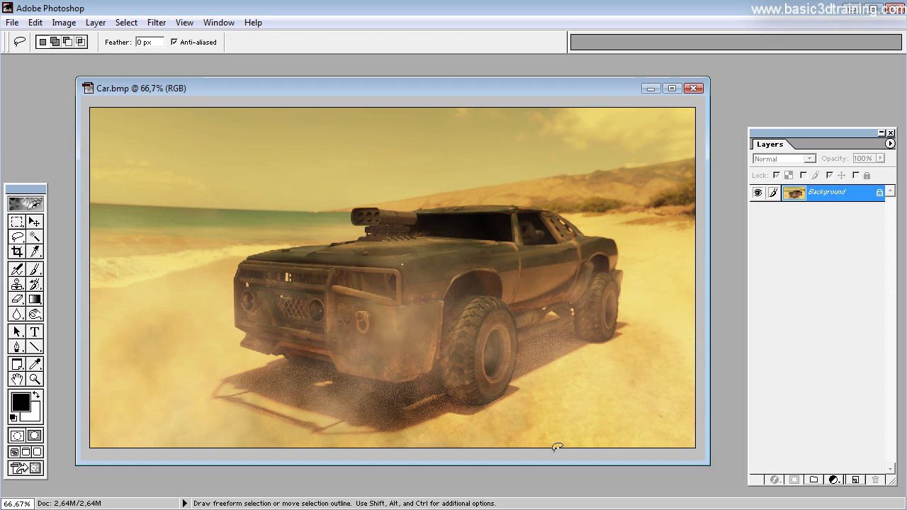